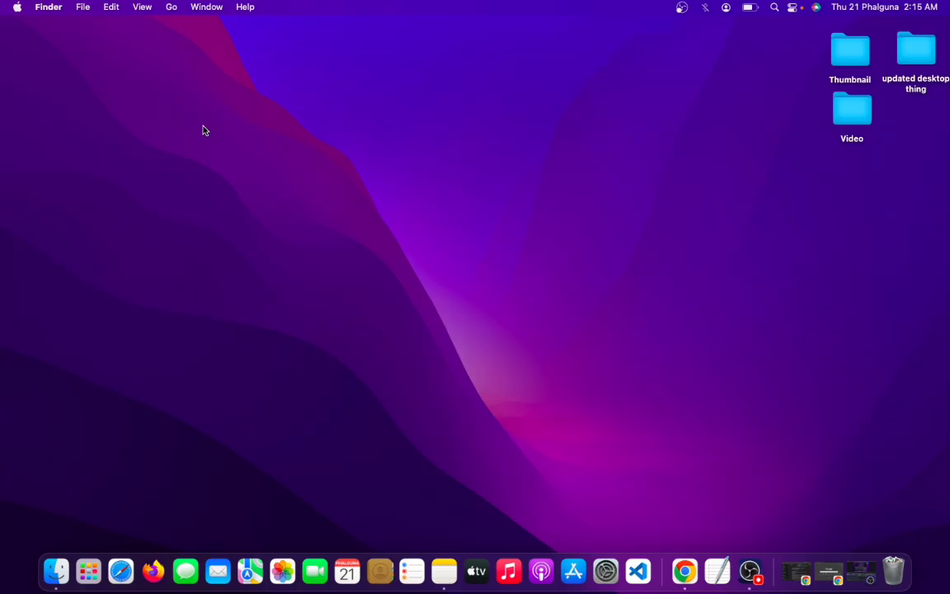
- Move the Video folder from the desktop to the Trash and open the Trash window
{"action": "left_click", "coordinate": [852, 111]}
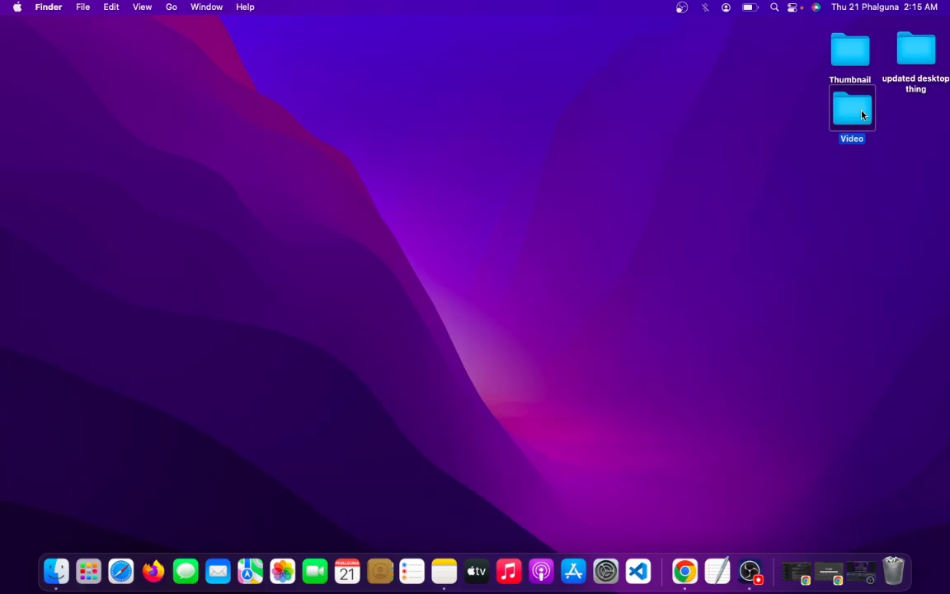
{"action": "left_click_drag", "start_coordinate": [858, 112], "coordinate": [894, 569]}
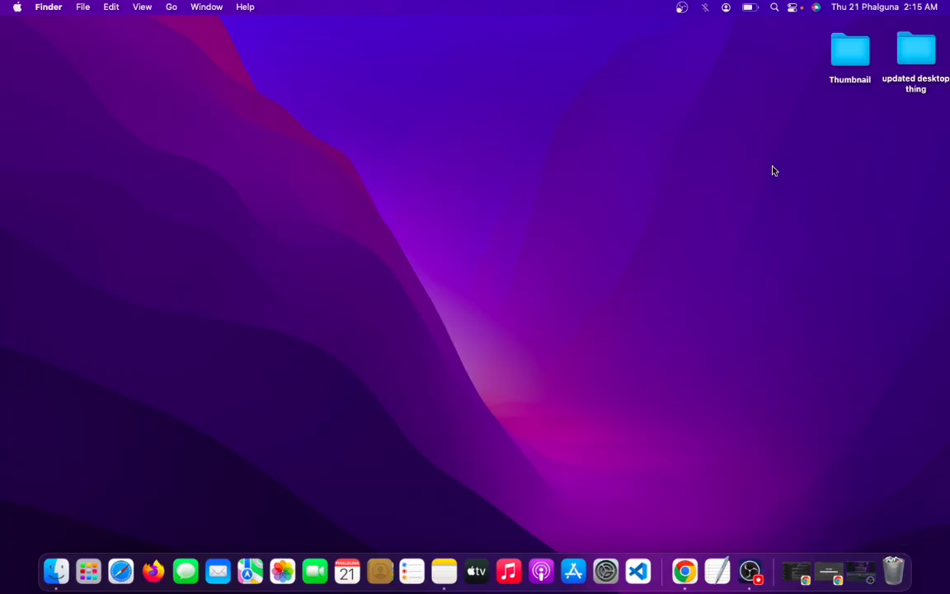
{"action": "left_click", "coordinate": [892, 569]}
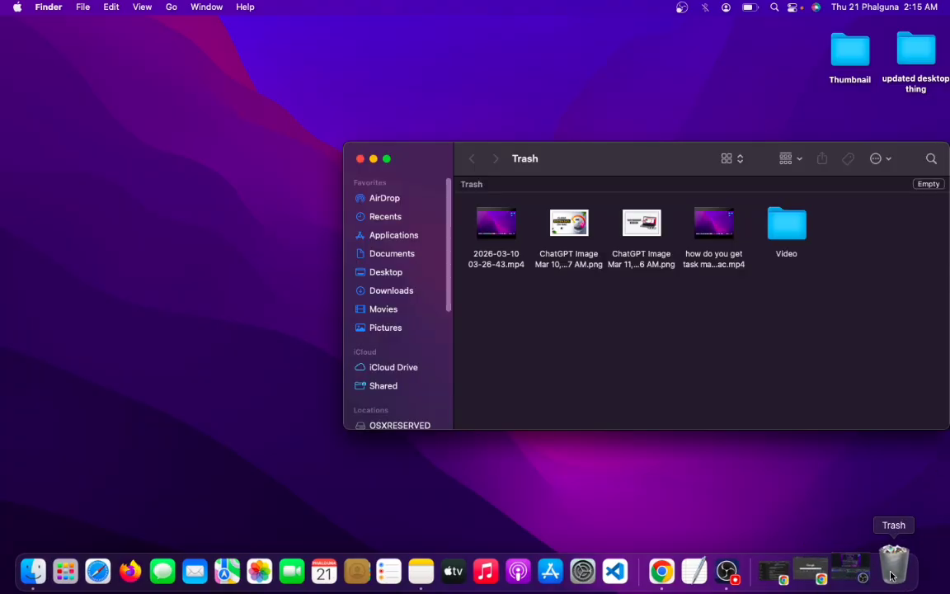
{"action": "left_click_drag", "start_coordinate": [487, 157], "coordinate": [430, 152]}
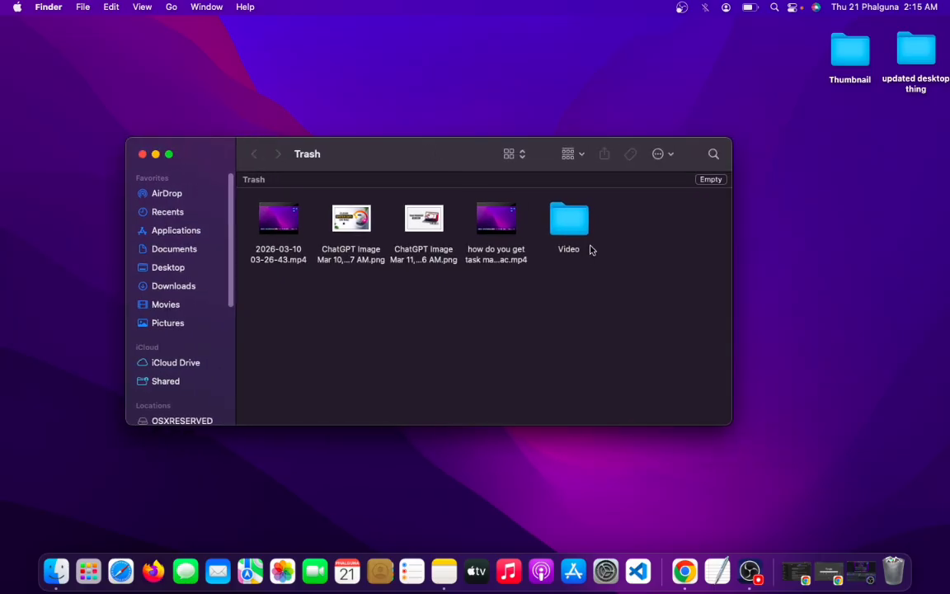
- Put the Video folder back from the Trash to its original location and close the Finder windows
{"action": "left_click_drag", "start_coordinate": [569, 229], "coordinate": [642, 249]}
{"action": "right_click", "coordinate": [582, 221]}
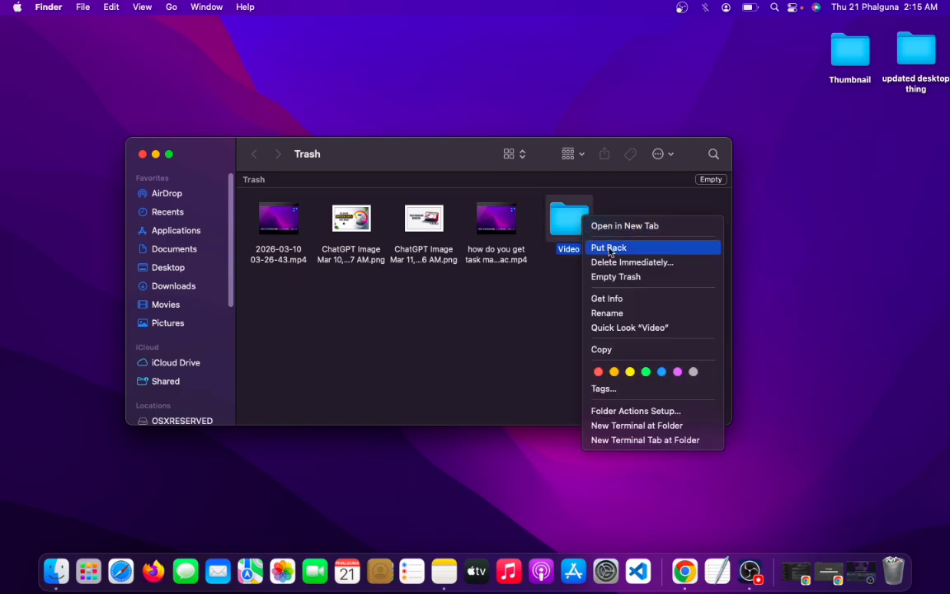
{"action": "left_click", "coordinate": [647, 249]}
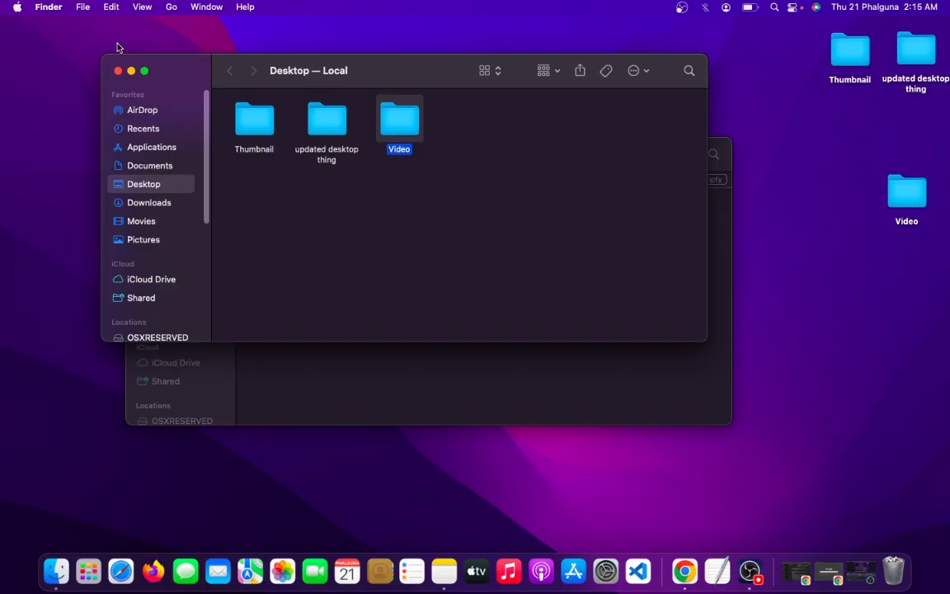
{"action": "left_click", "coordinate": [116, 71]}
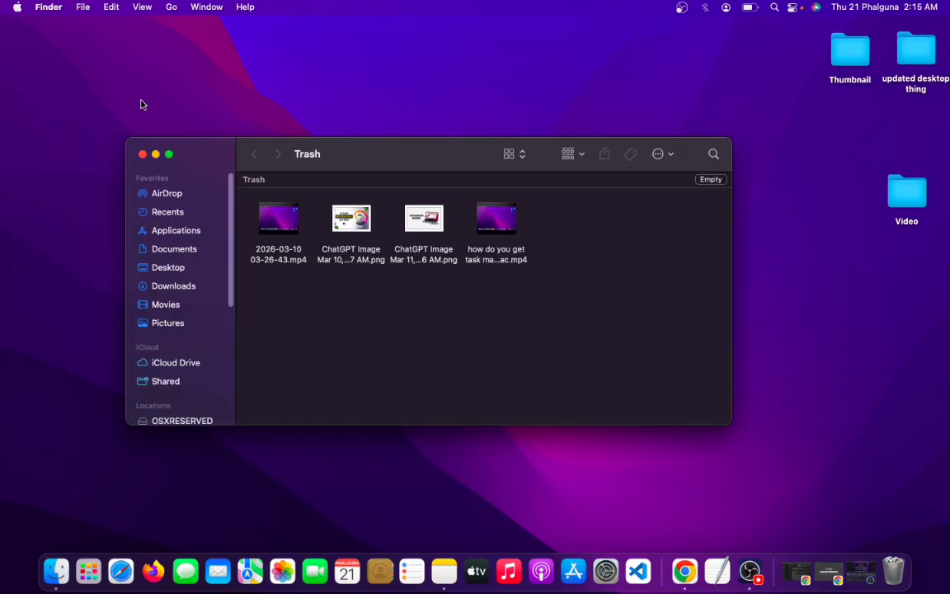
{"action": "left_click", "coordinate": [141, 155]}
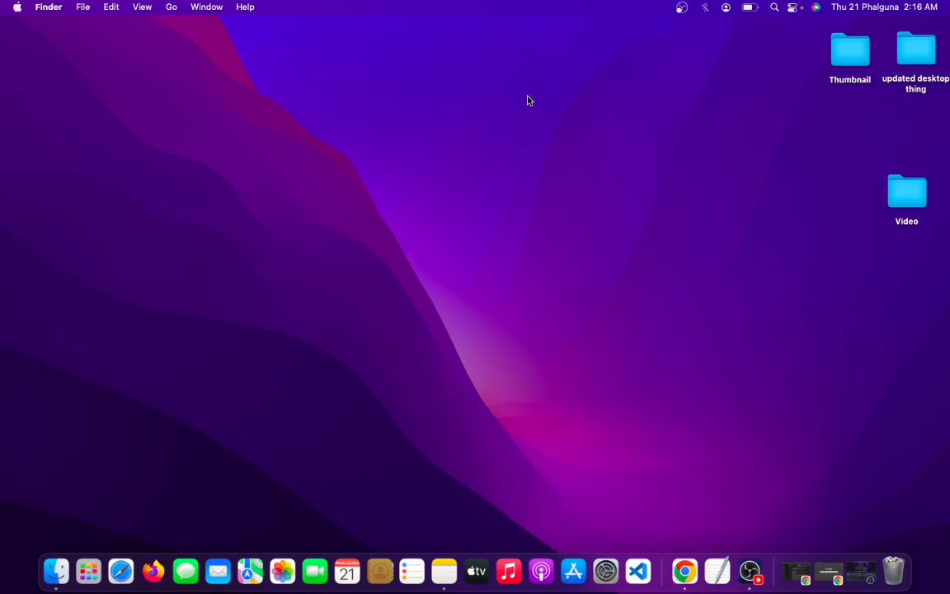
- Open the Time Machine settings in System Preferences
{"action": "left_click", "coordinate": [17, 8]}
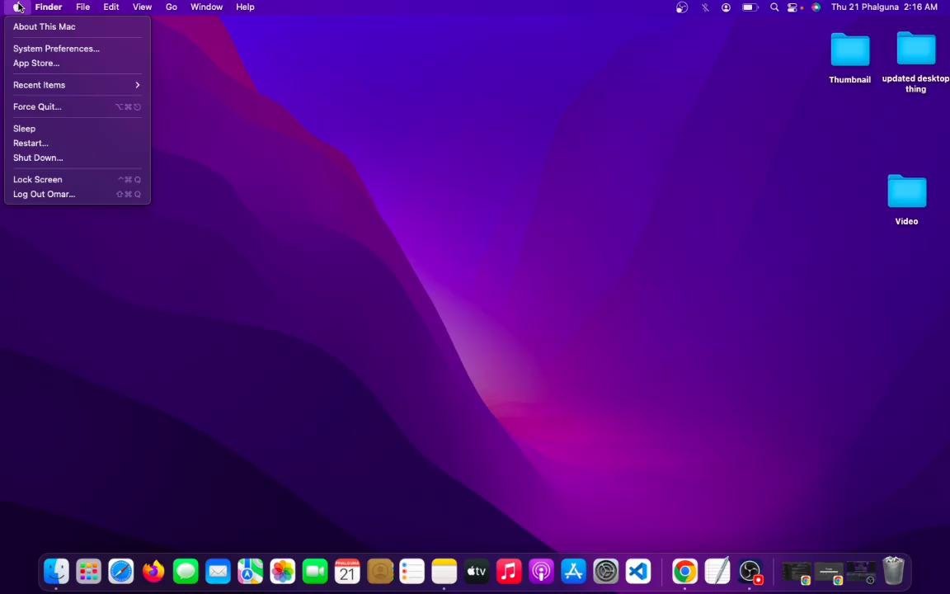
{"action": "left_click", "coordinate": [38, 49]}
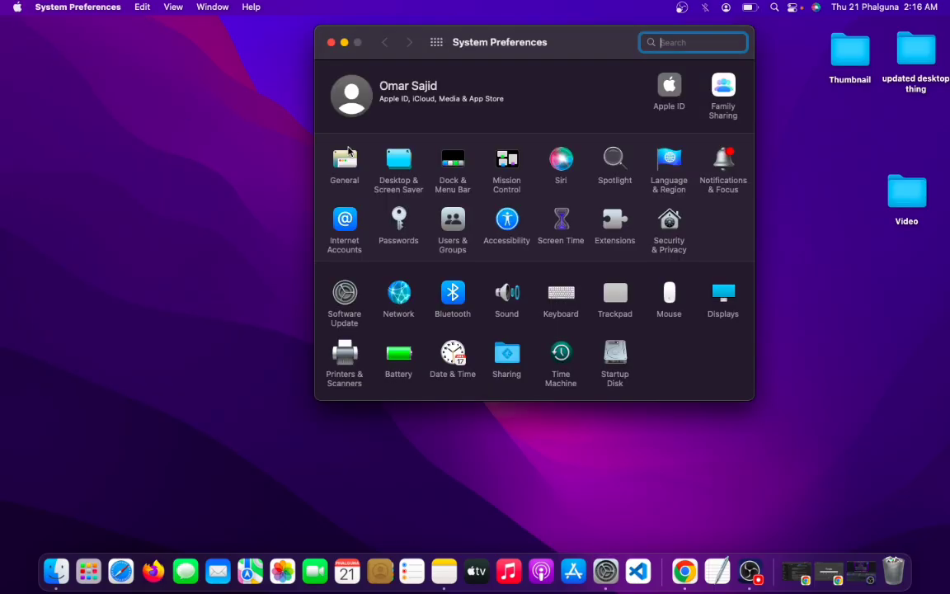
{"action": "left_click", "coordinate": [561, 357]}
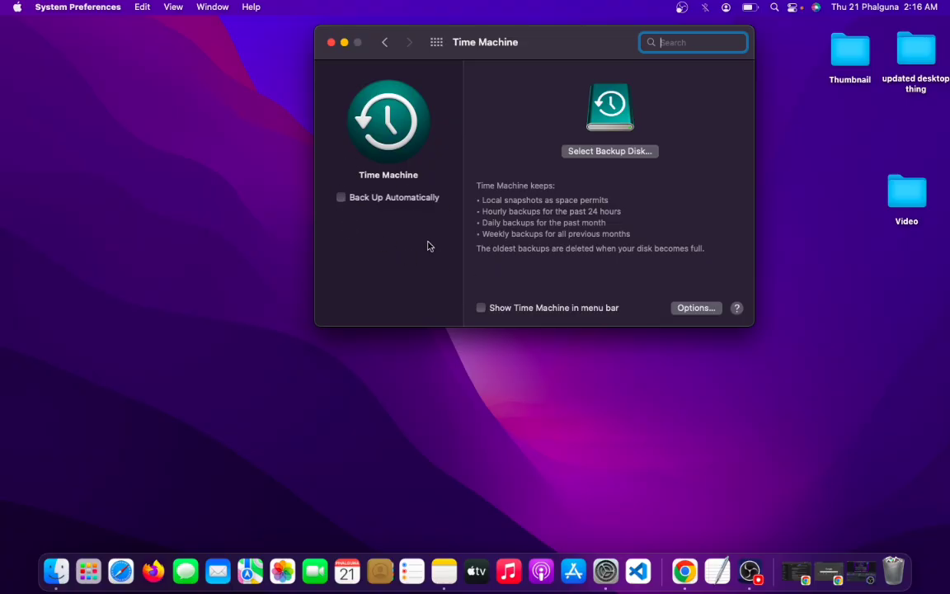
- Try enabling automatic backups with BOOTCAMP chosen as the backup disk, cancel the disk selection and close System Preferences
{"action": "left_click", "coordinate": [342, 198]}
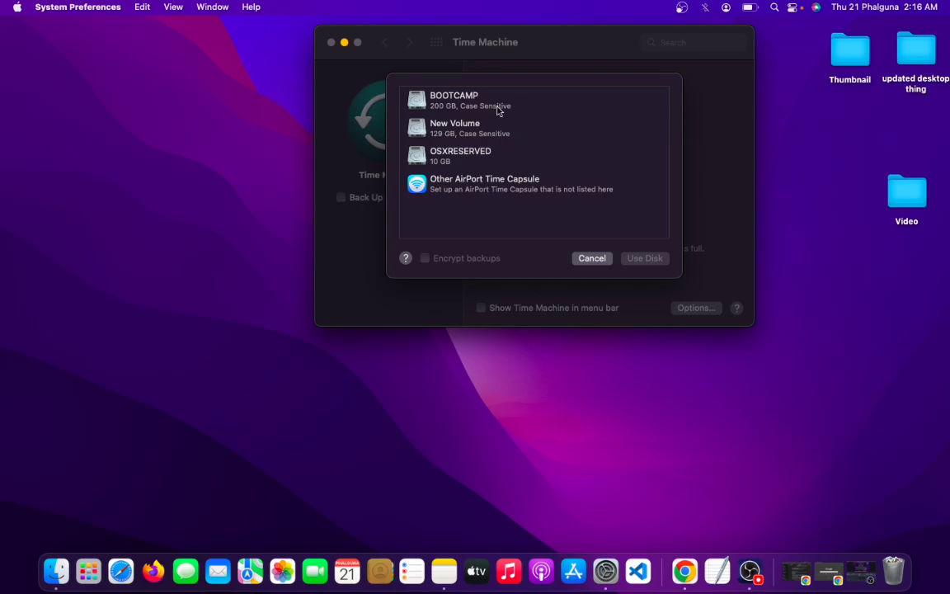
{"action": "left_click", "coordinate": [574, 100]}
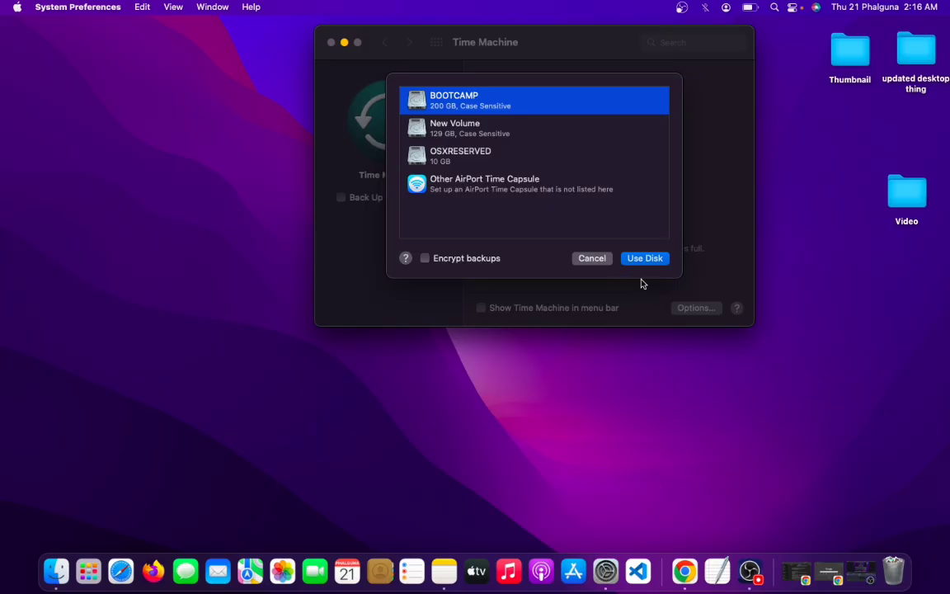
{"action": "left_click", "coordinate": [594, 262]}
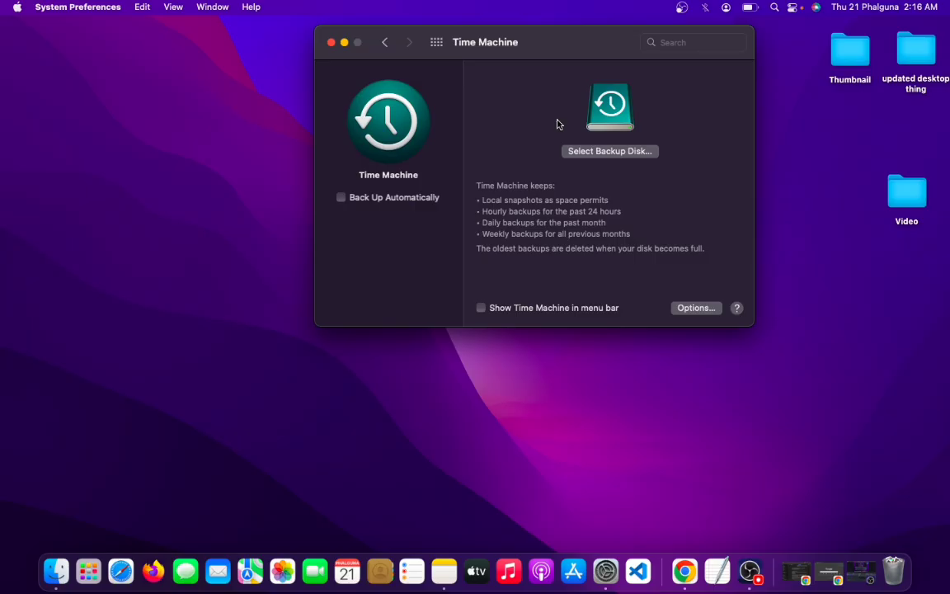
{"action": "left_click", "coordinate": [330, 42]}
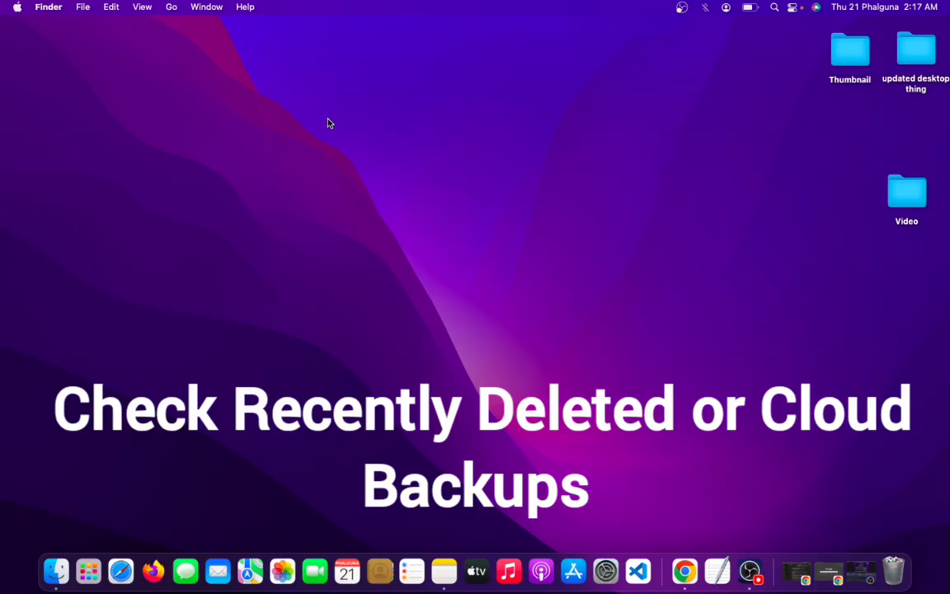
- Switch to Chrome, load icloud.com and make the browser window full screen
{"action": "left_click", "coordinate": [831, 564]}
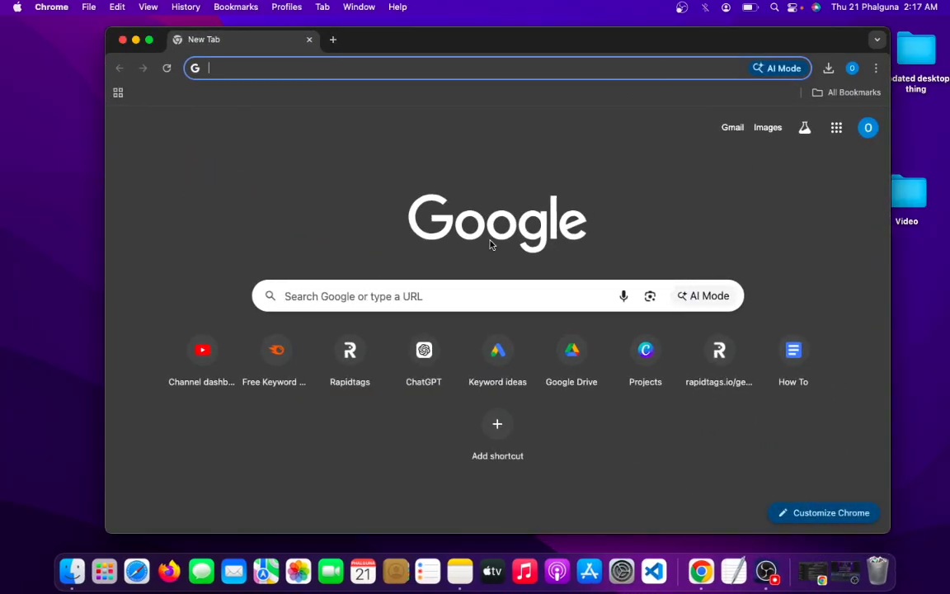
{"action": "left_click", "coordinate": [369, 297]}
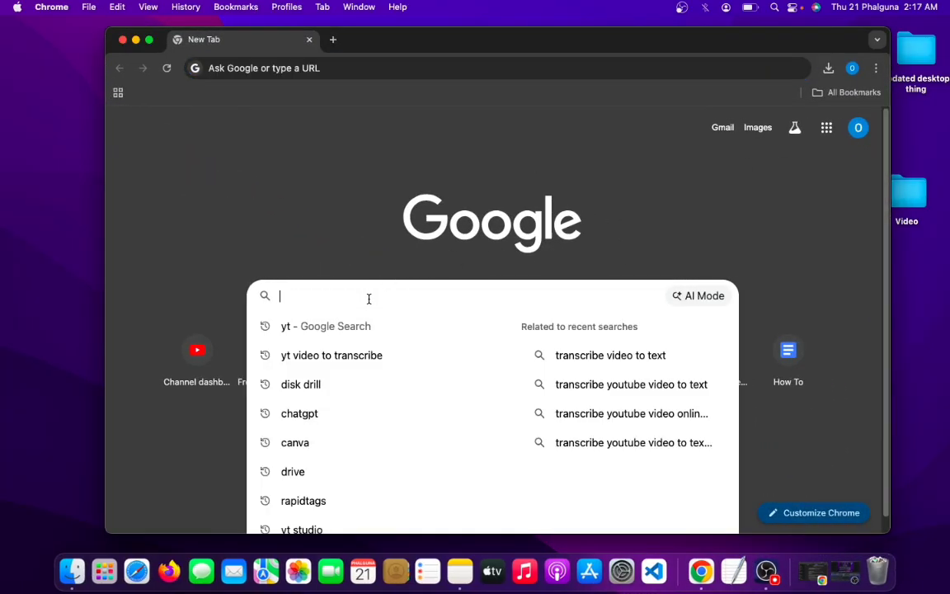
{"action": "type", "text": "icl"}
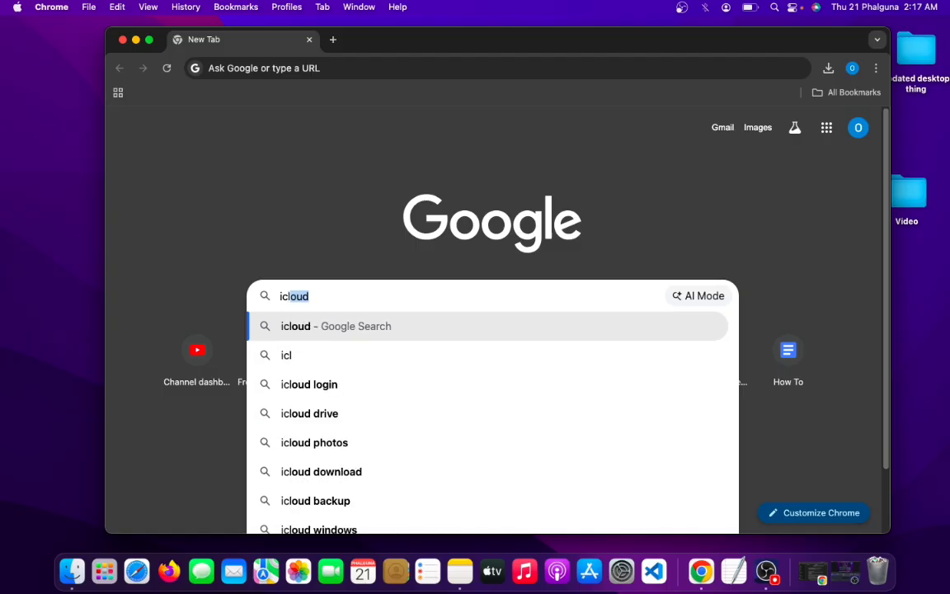
{"action": "type", "text": "oud.co"}
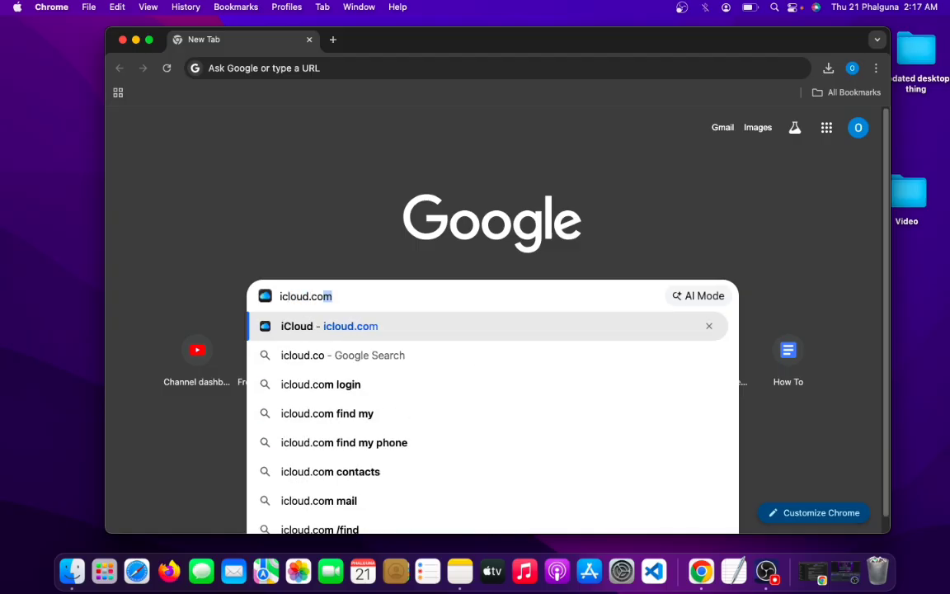
{"action": "key", "text": "Return"}
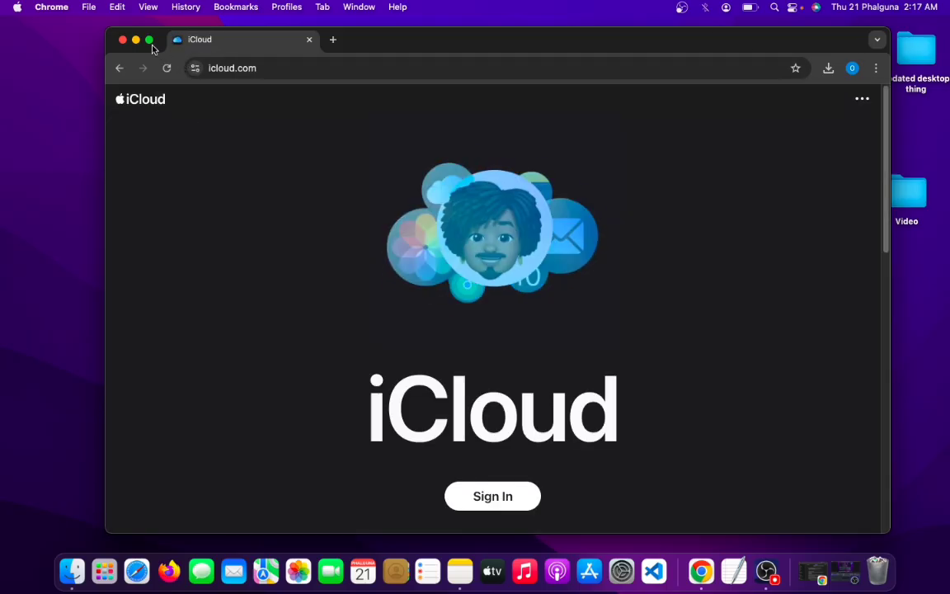
{"action": "left_click", "coordinate": [149, 41]}
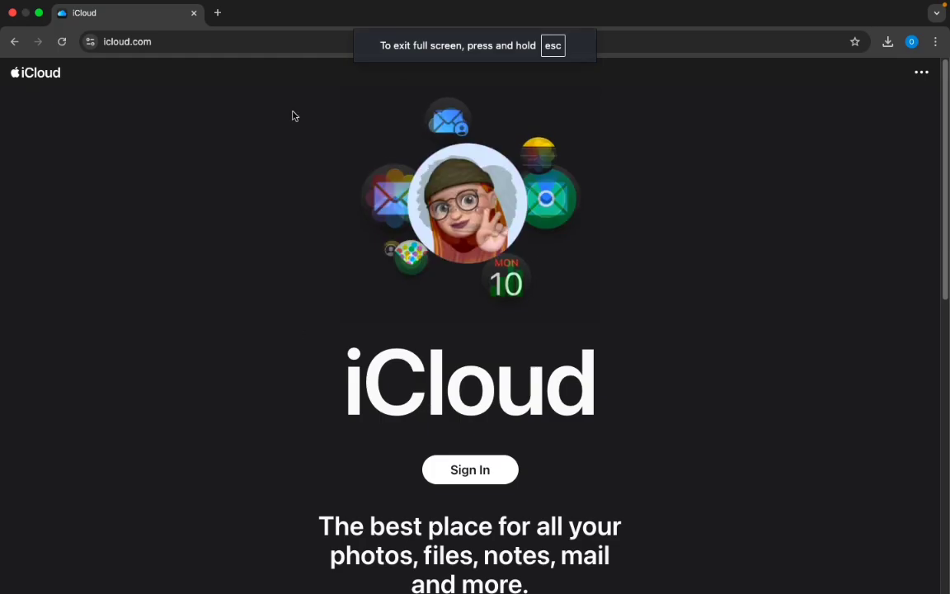
- Sign in to iCloud with the Apple Account's e-mail address and password
{"action": "scroll", "coordinate": [573, 375], "scroll_direction": "down", "scroll_amount": 1}
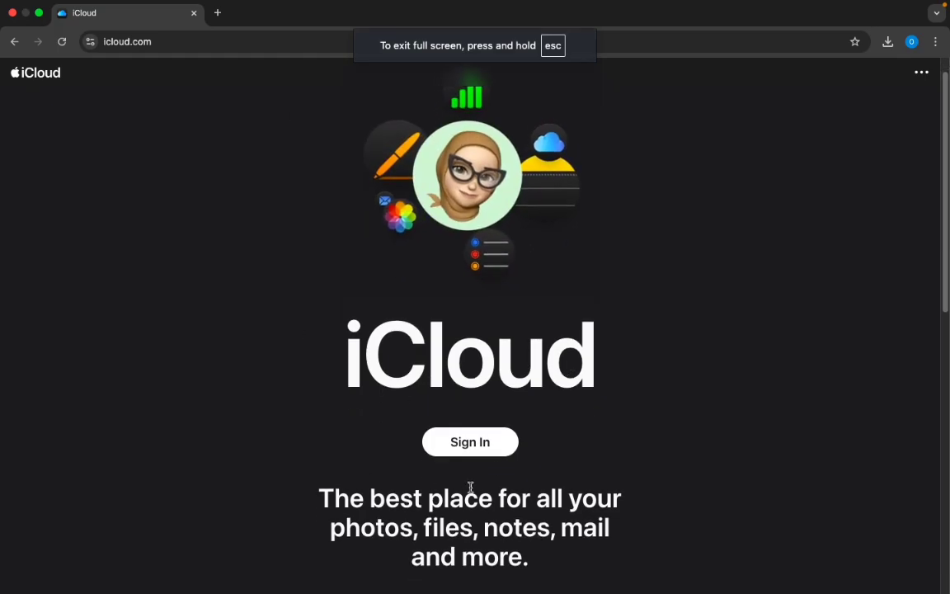
{"action": "left_click", "coordinate": [483, 442]}
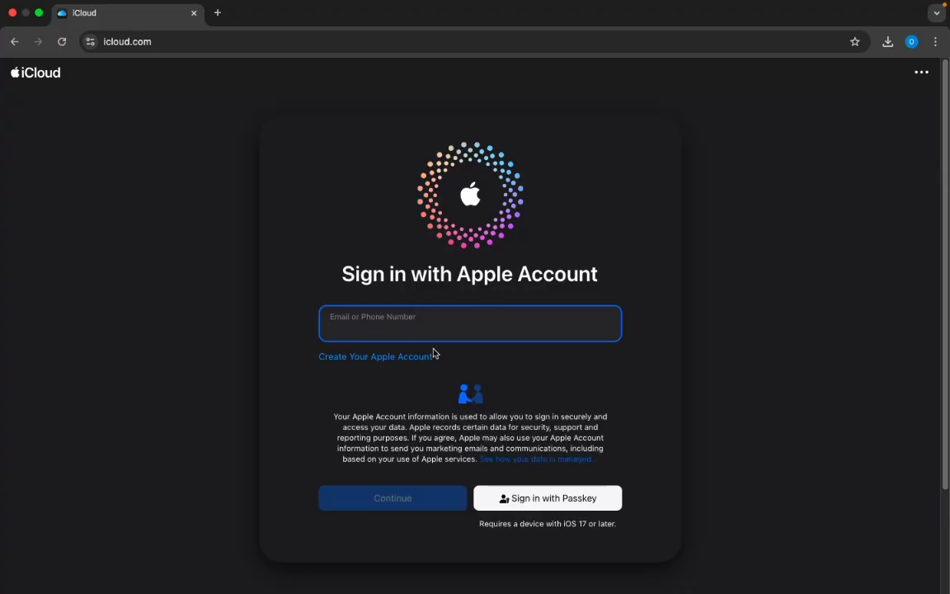
{"action": "type", "text": "c"}
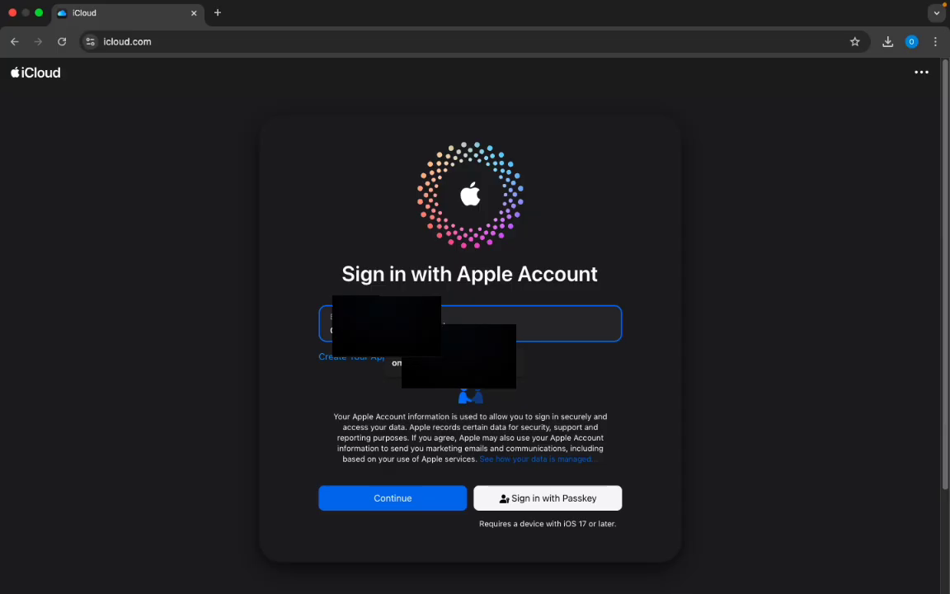
{"action": "type", "text": "com"}
{"action": "left_click", "coordinate": [393, 499]}
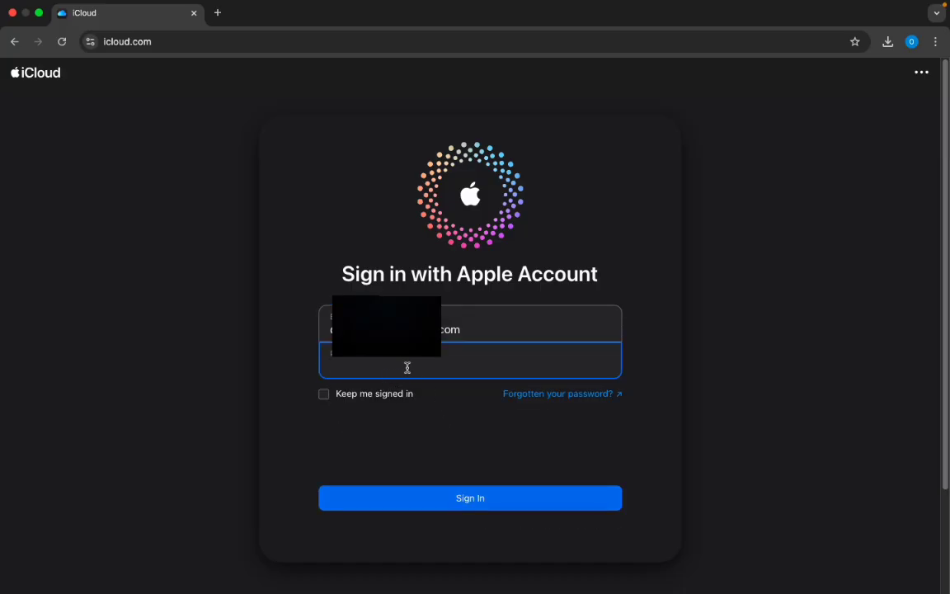
{"action": "type", "text": "•••••••"}
{"action": "left_click", "coordinate": [492, 502]}
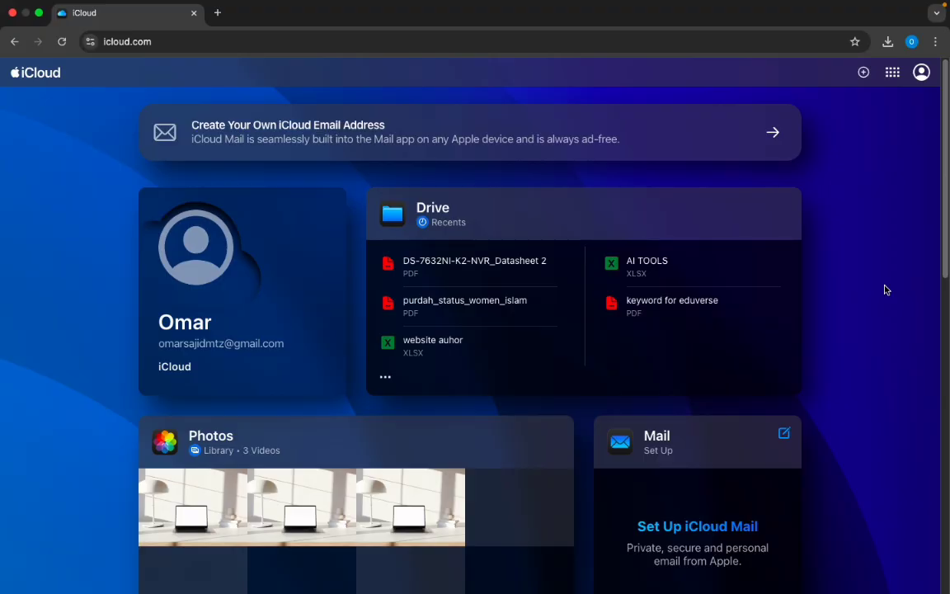
{"action": "scroll", "coordinate": [887, 289], "scroll_direction": "down", "scroll_amount": 3}
{"action": "scroll", "coordinate": [825, 279], "scroll_direction": "up", "scroll_amount": 3}
{"action": "left_click", "coordinate": [921, 75]}
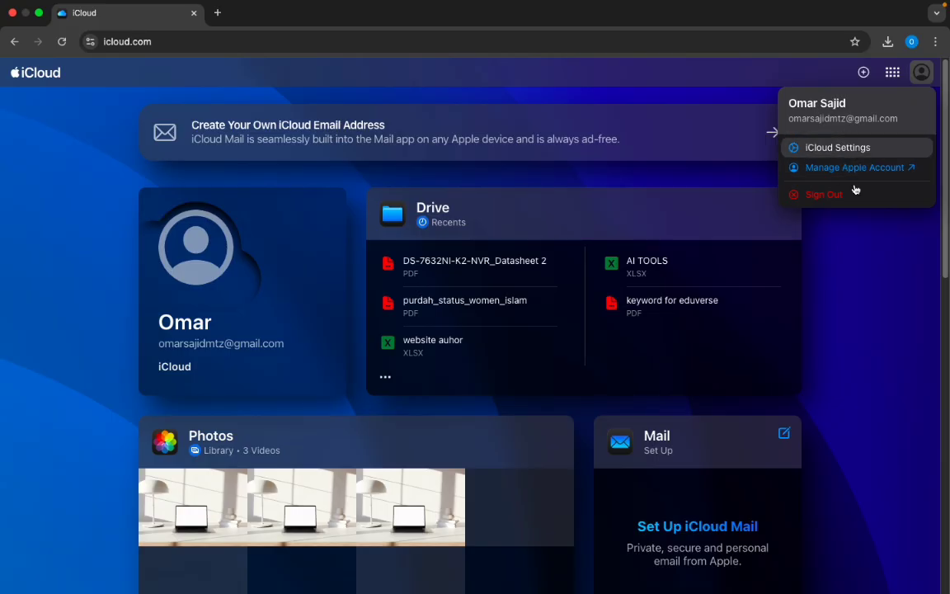
{"action": "left_click", "coordinate": [889, 263]}
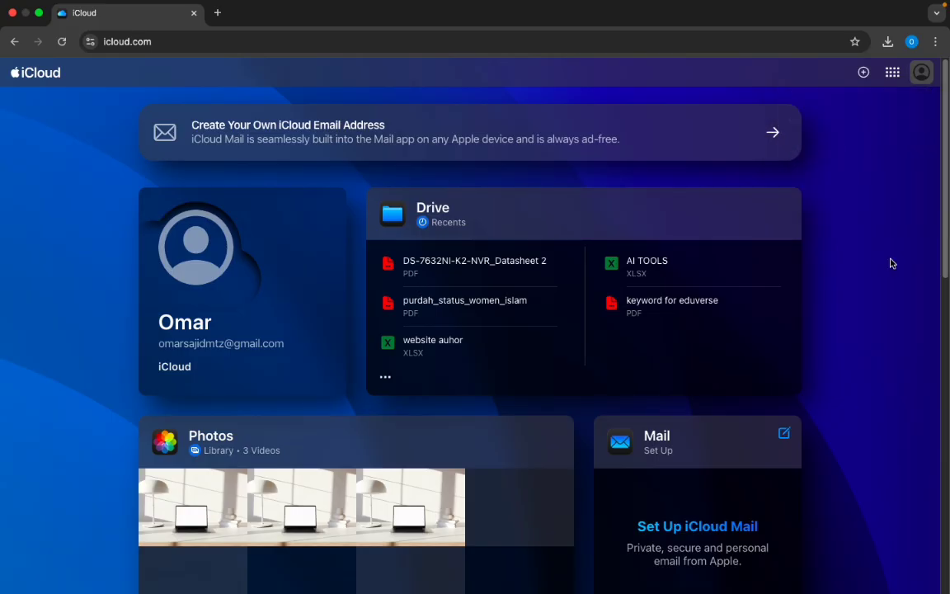
- Open iCloud's Data Recovery page, review the restore options for files, bookmarks, contacts and calendars, and close the browser window
{"action": "left_click", "coordinate": [891, 76]}
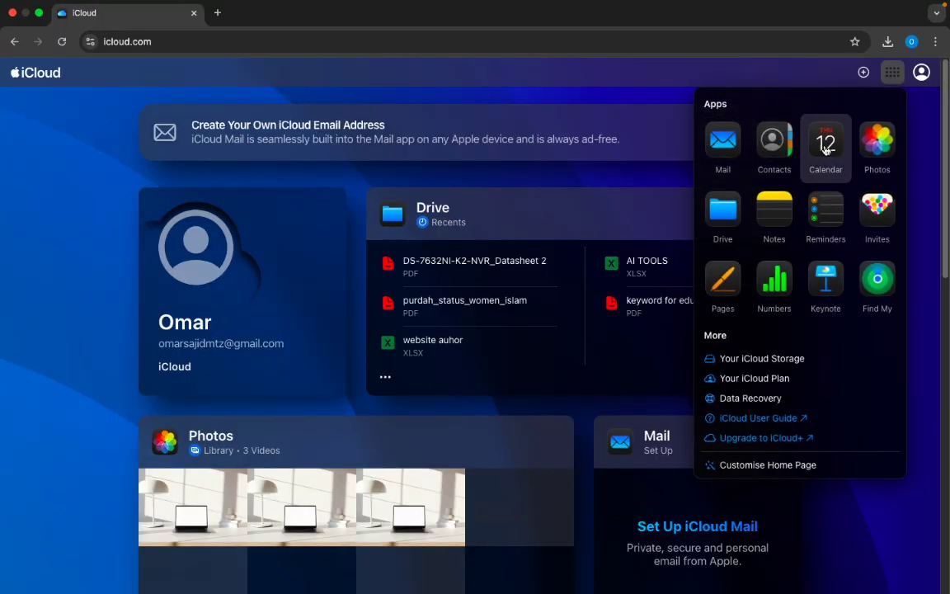
{"action": "left_click", "coordinate": [808, 401]}
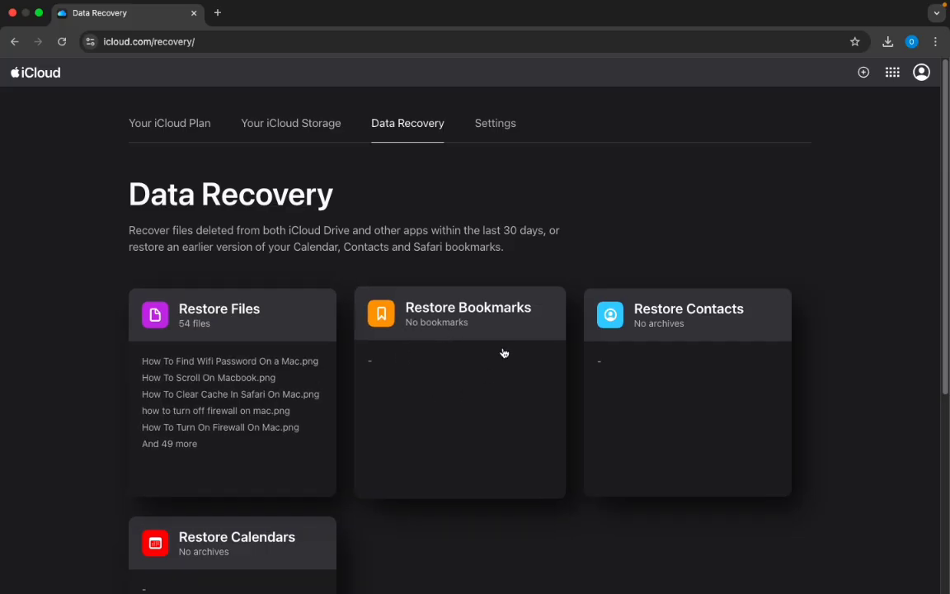
{"action": "scroll", "coordinate": [684, 338], "scroll_direction": "down", "scroll_amount": 2}
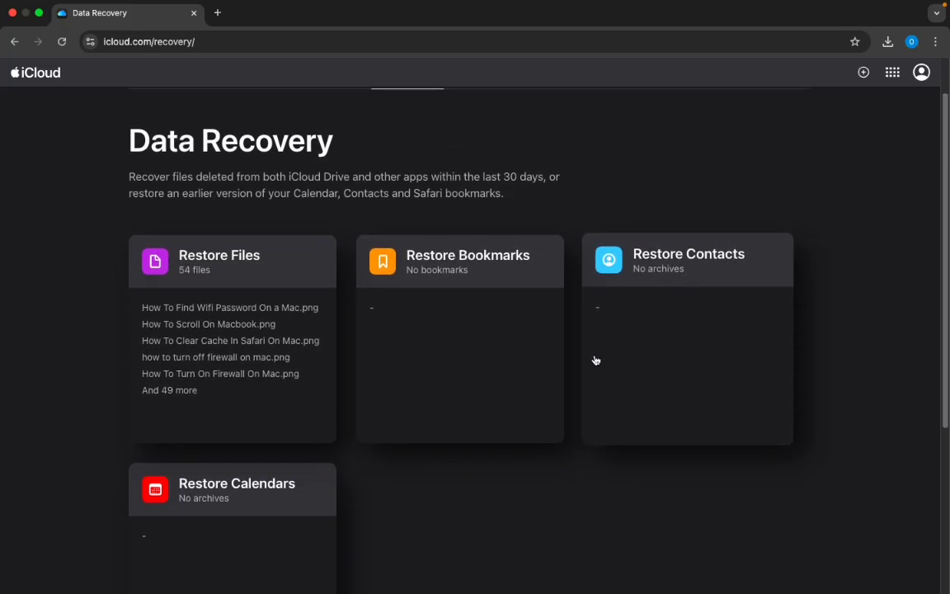
{"action": "scroll", "coordinate": [397, 405], "scroll_direction": "down", "scroll_amount": 4}
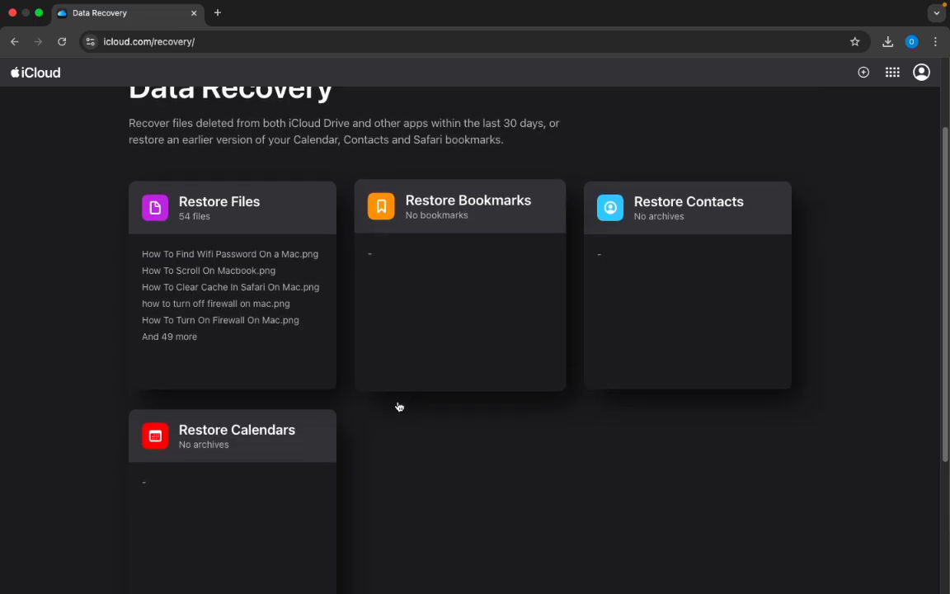
{"action": "scroll", "coordinate": [398, 405], "scroll_direction": "down", "scroll_amount": 3}
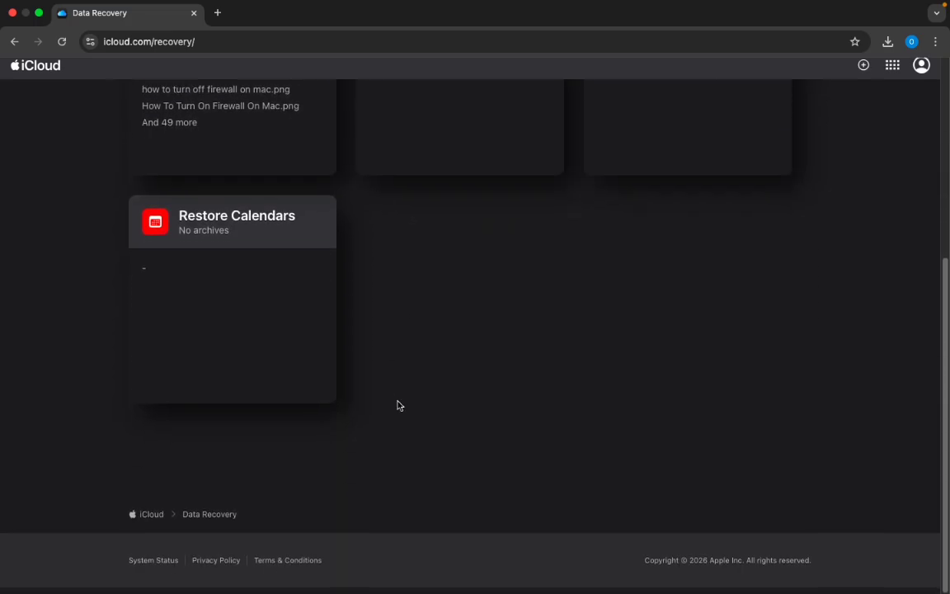
{"action": "scroll", "coordinate": [398, 405], "scroll_direction": "up", "scroll_amount": 8}
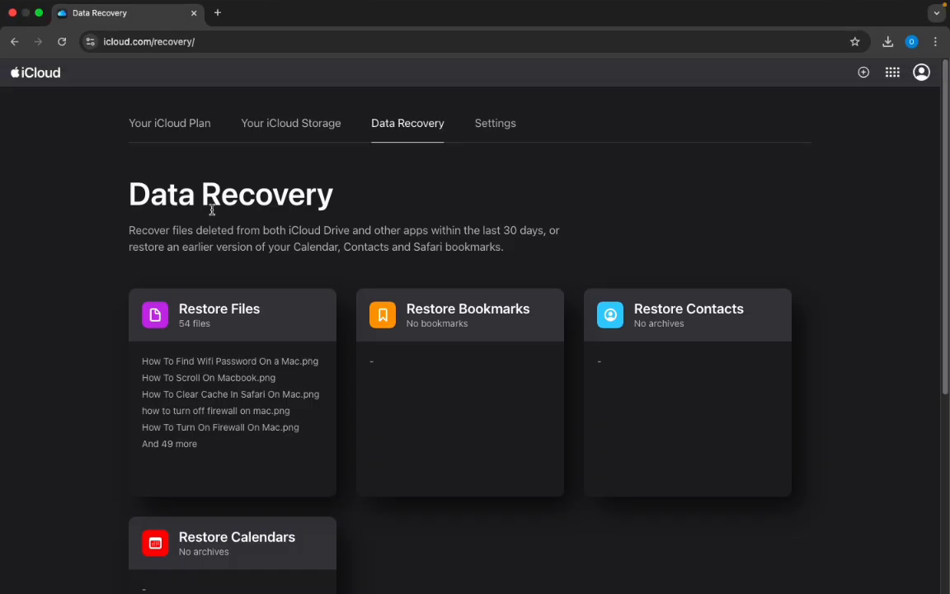
{"action": "left_click", "coordinate": [13, 13]}
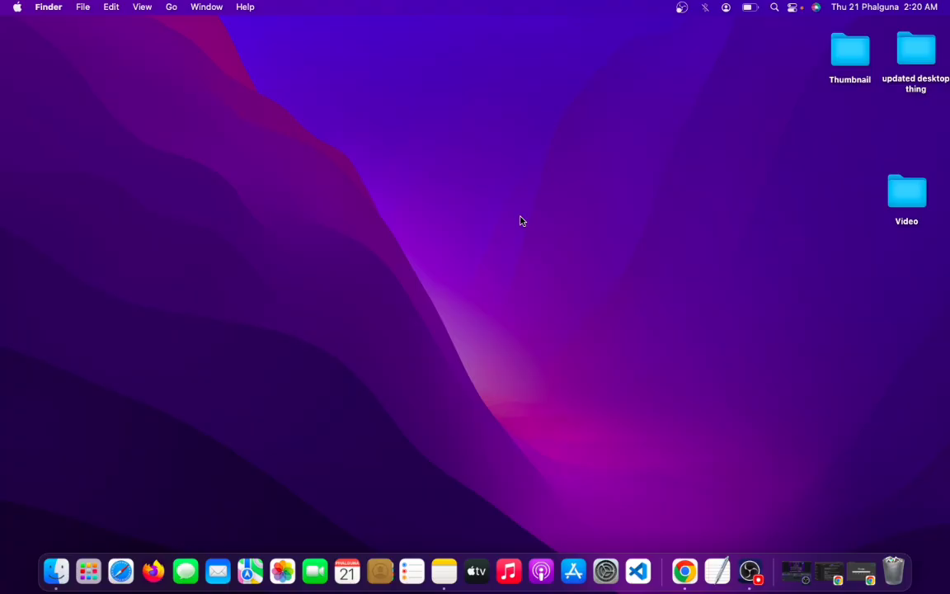
- Switch to Chrome, search Google for "disk drill" and open the Disk Drill Data Recovery Software page on cleverfiles.com
{"action": "left_click", "coordinate": [866, 572]}
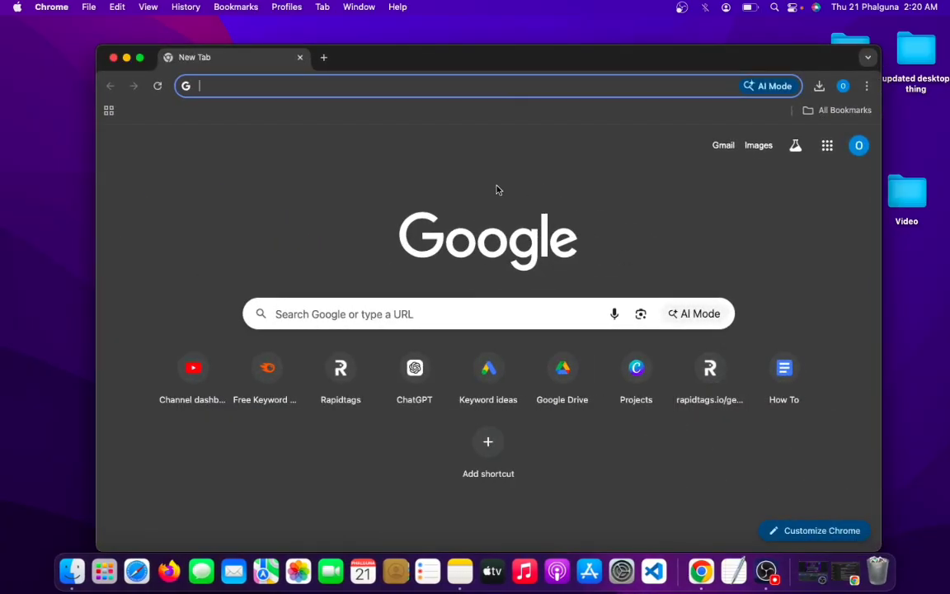
{"action": "left_click", "coordinate": [410, 306]}
{"action": "type", "text": "d"}
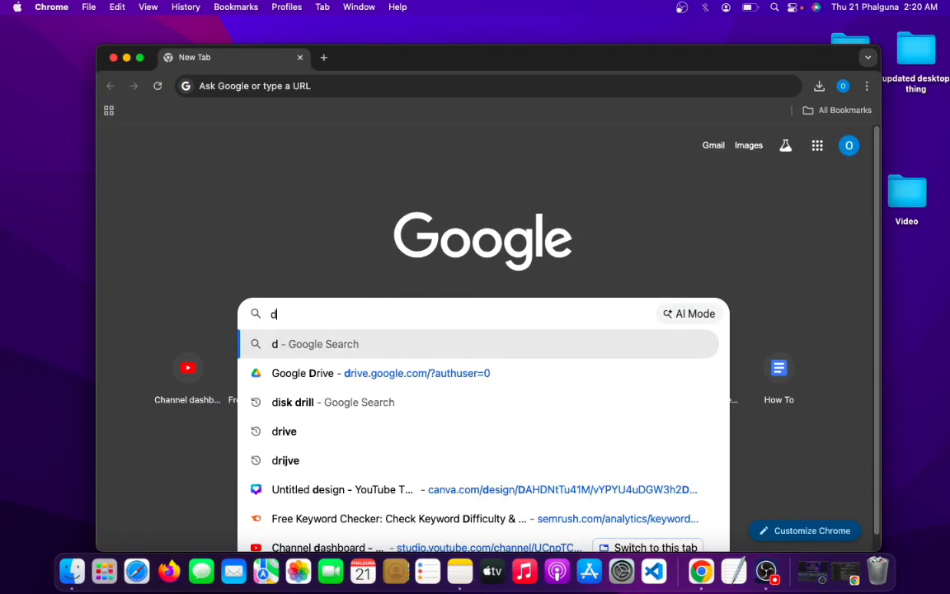
{"action": "type", "text": "iskk"}
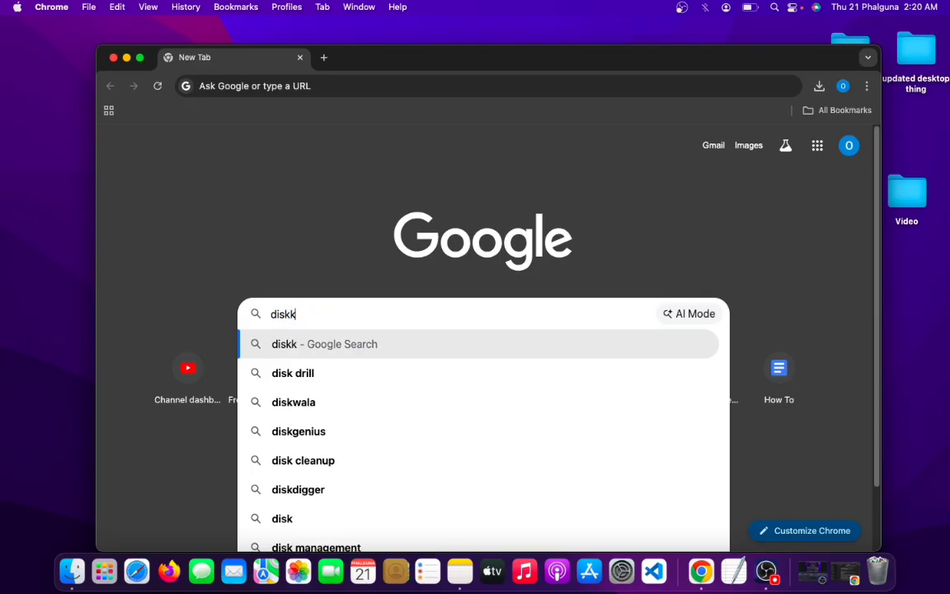
{"action": "key", "text": "BackSpace"}
{"action": "type", "text": "dr"}
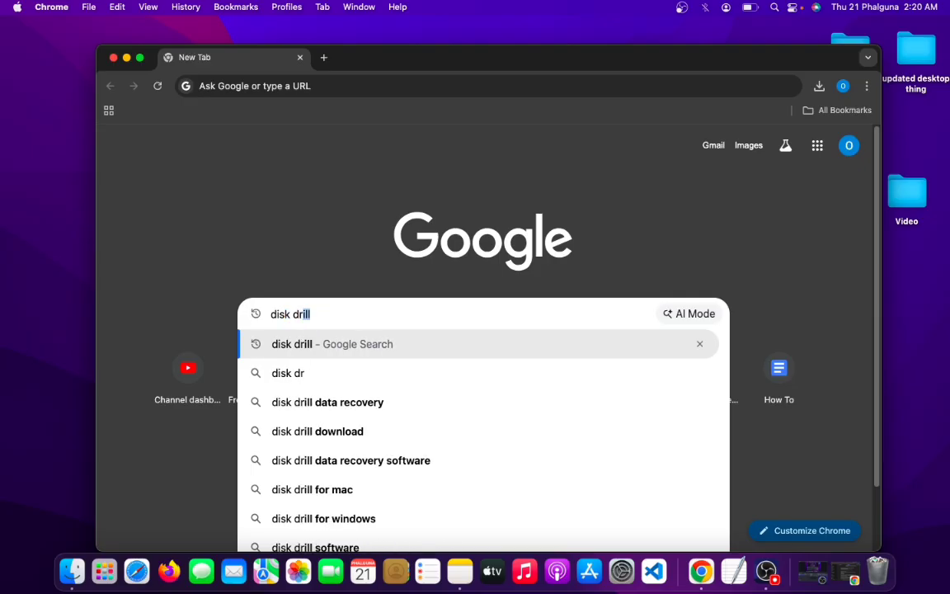
{"action": "type", "text": "ill"}
{"action": "key", "text": "Return"}
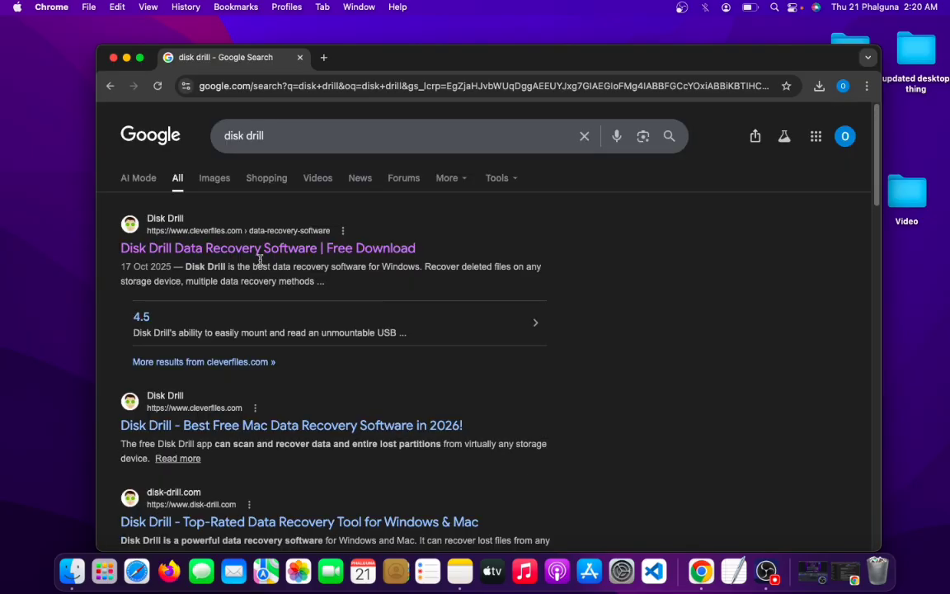
{"action": "left_click", "coordinate": [241, 252]}
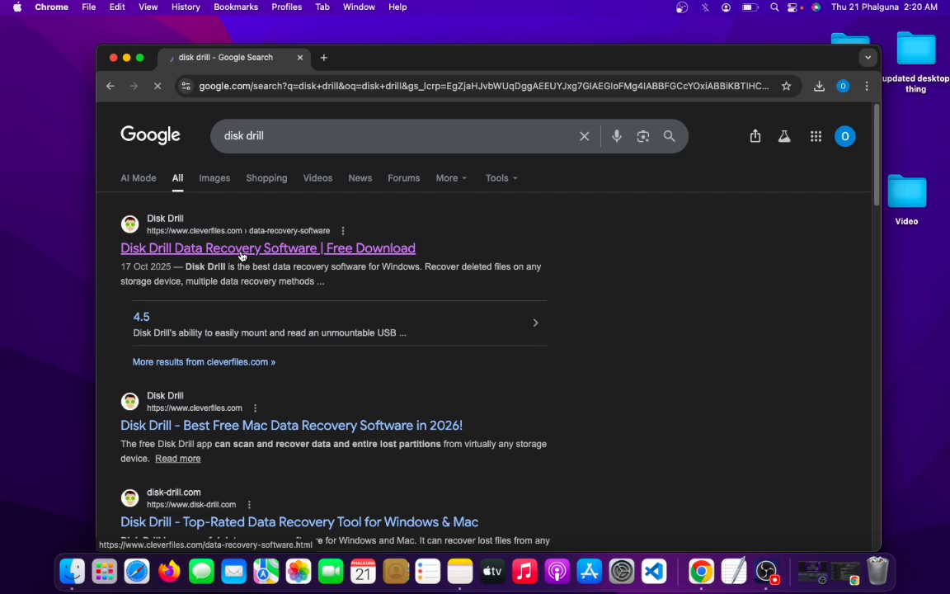
- Look through the Disk Drill page's description, features and supported storage devices, and return to the start of the page
{"action": "scroll", "coordinate": [196, 277], "scroll_direction": "down", "scroll_amount": 2}
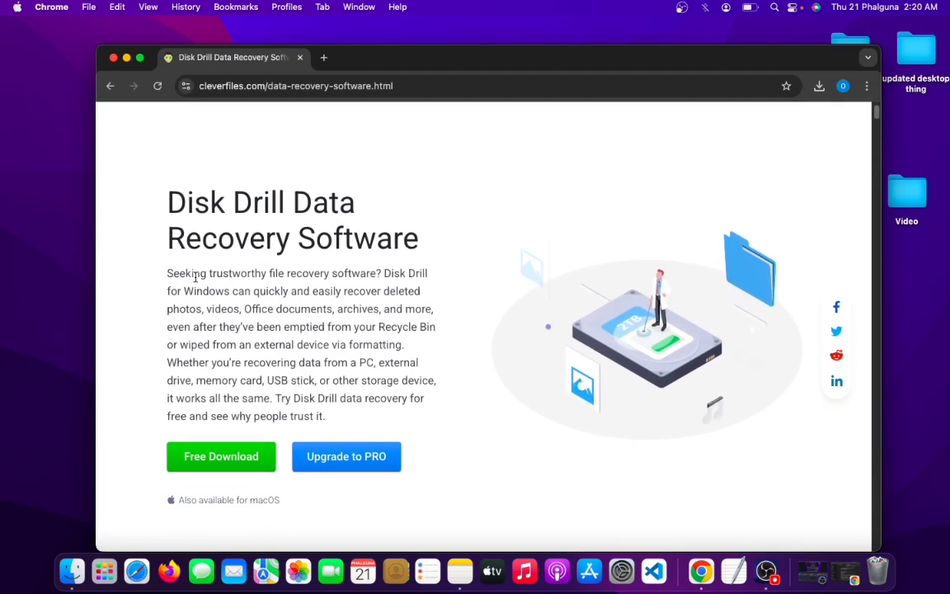
{"action": "scroll", "coordinate": [470, 251], "scroll_direction": "down", "scroll_amount": 1}
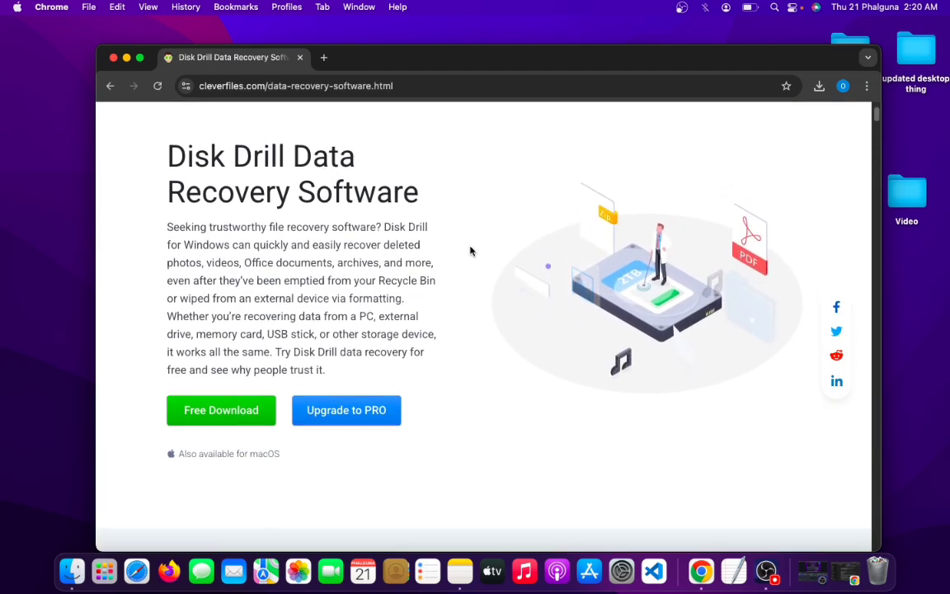
{"action": "scroll", "coordinate": [458, 250], "scroll_direction": "down", "scroll_amount": 4}
{"action": "scroll", "coordinate": [160, 271], "scroll_direction": "down", "scroll_amount": 3}
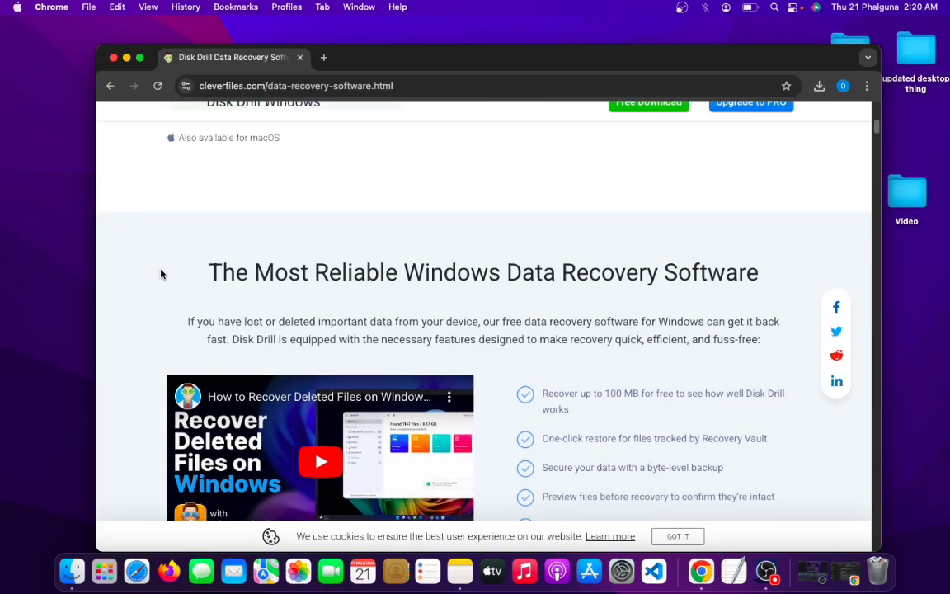
{"action": "scroll", "coordinate": [161, 274], "scroll_direction": "down", "scroll_amount": 7}
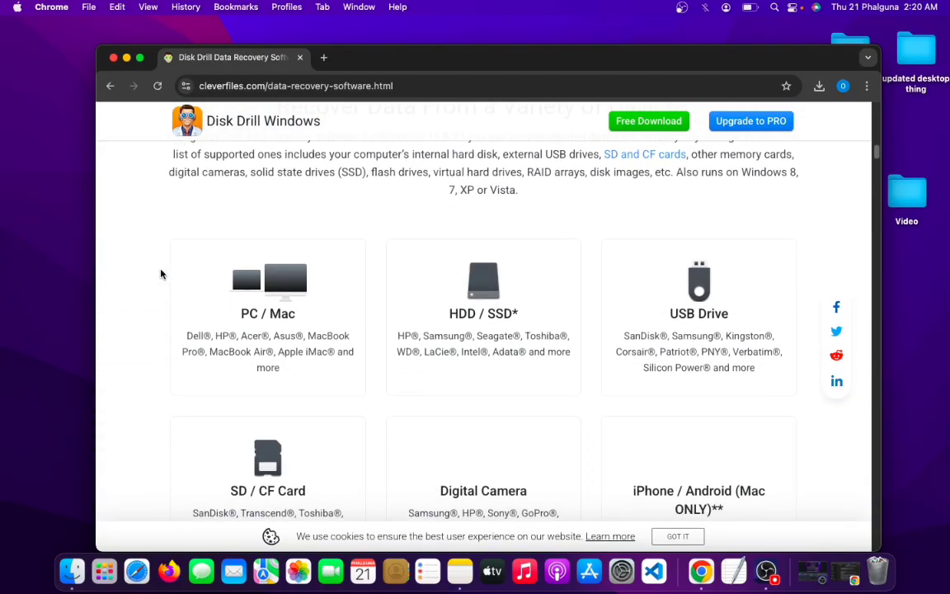
{"action": "scroll", "coordinate": [161, 274], "scroll_direction": "down", "scroll_amount": 1}
{"action": "scroll", "coordinate": [160, 274], "scroll_direction": "up", "scroll_amount": 12}
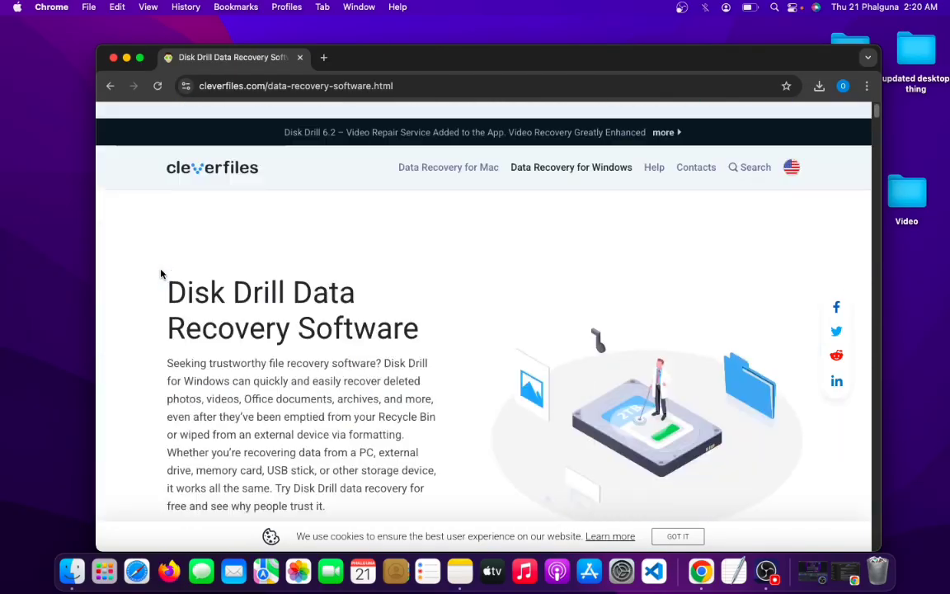
- Search Google for "easeus data recovery wizard" in a new tab and open the sponsored EaseUS Data Recovery Wizard result
{"action": "left_click", "coordinate": [324, 59]}
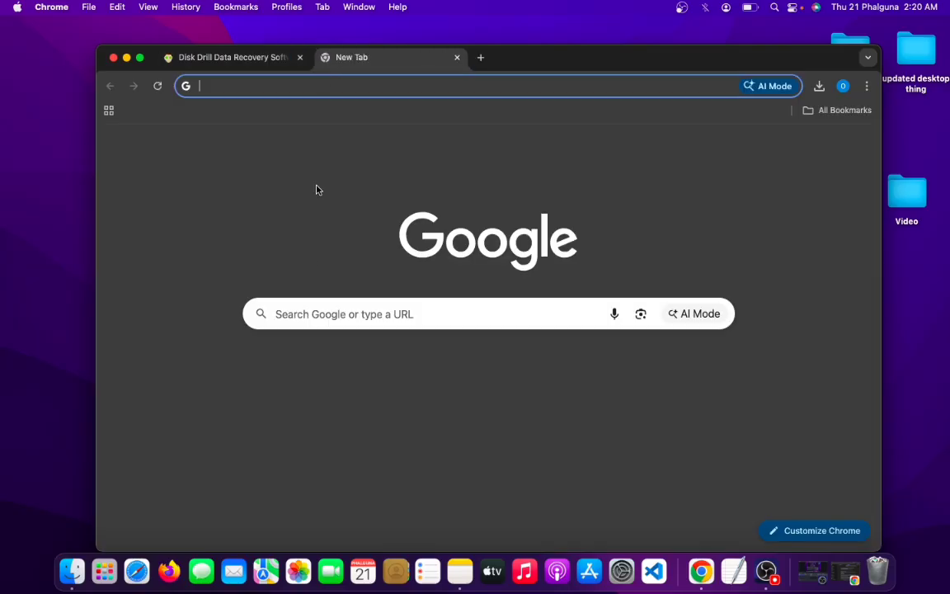
{"action": "left_click", "coordinate": [319, 320]}
{"action": "type", "text": "eas"}
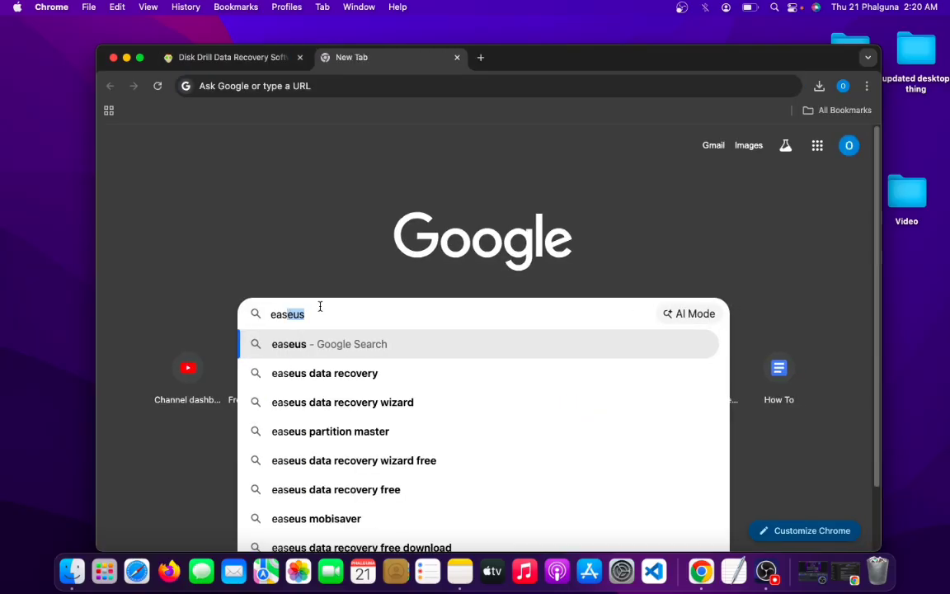
{"action": "type", "text": "eus"}
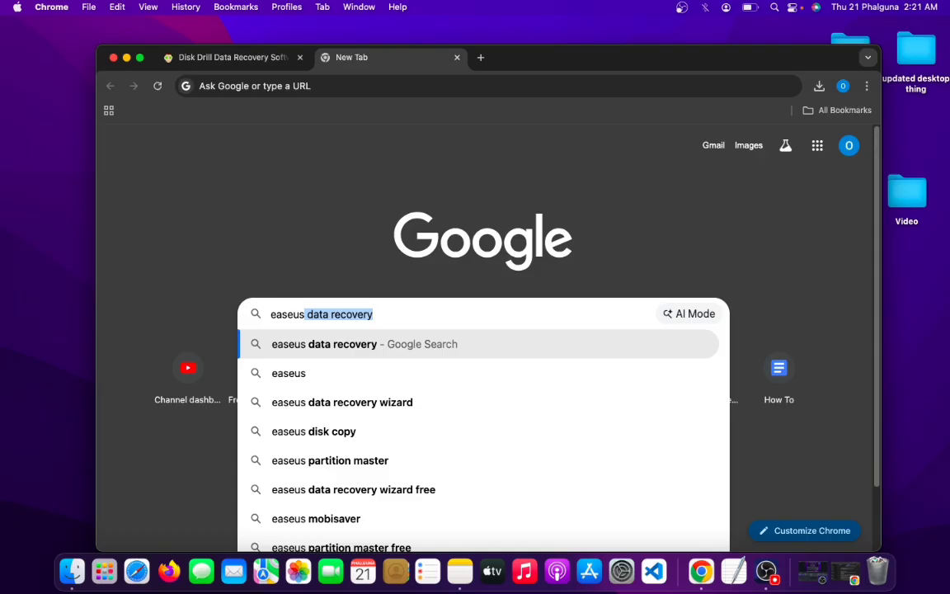
{"action": "type", "text": " data"}
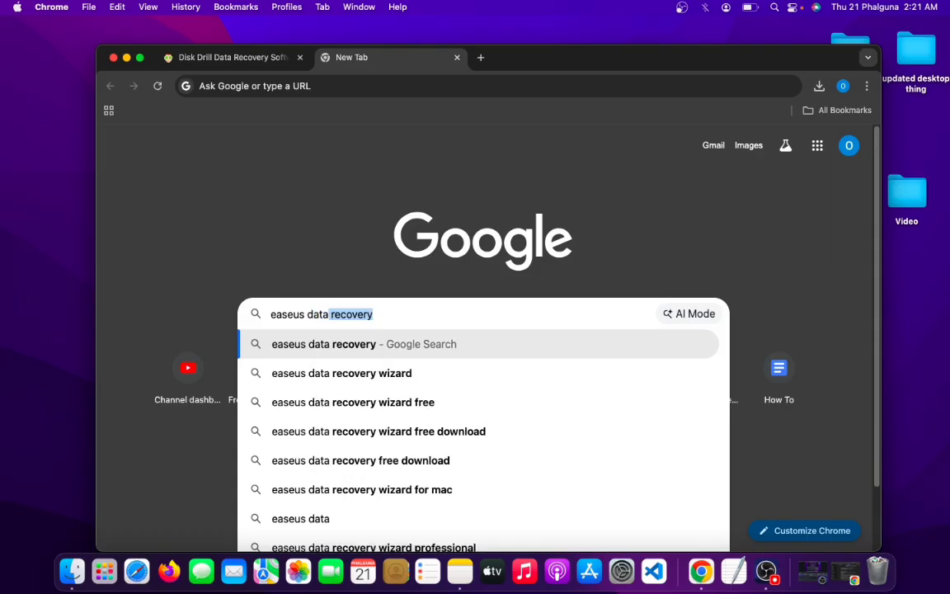
{"action": "key", "text": "Right"}
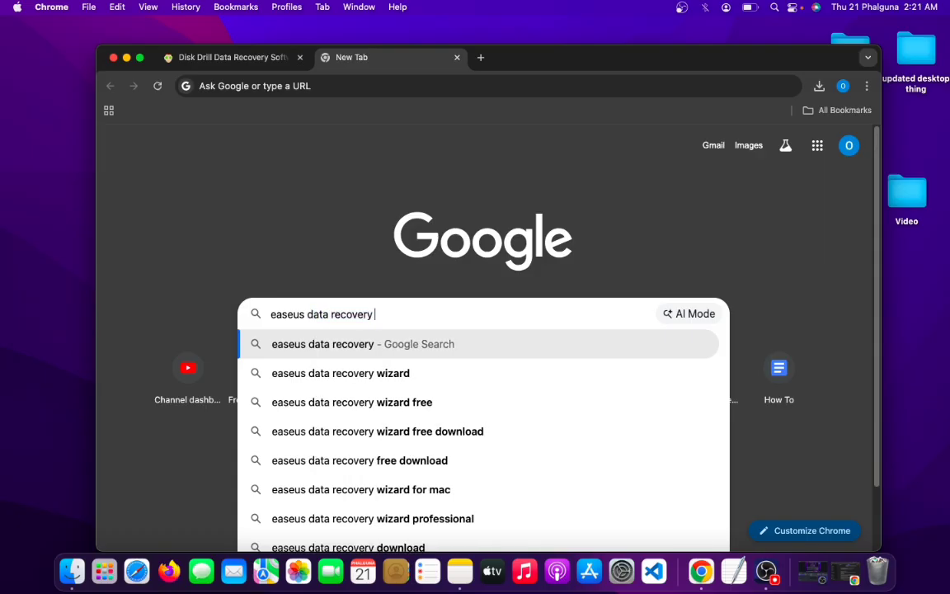
{"action": "type", "text": "wizard"}
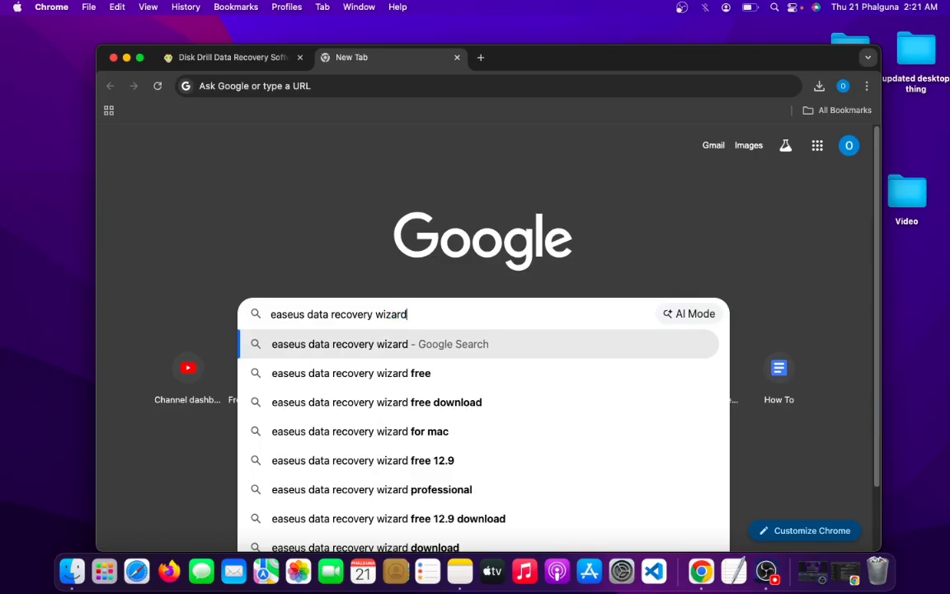
{"action": "key", "text": "Return"}
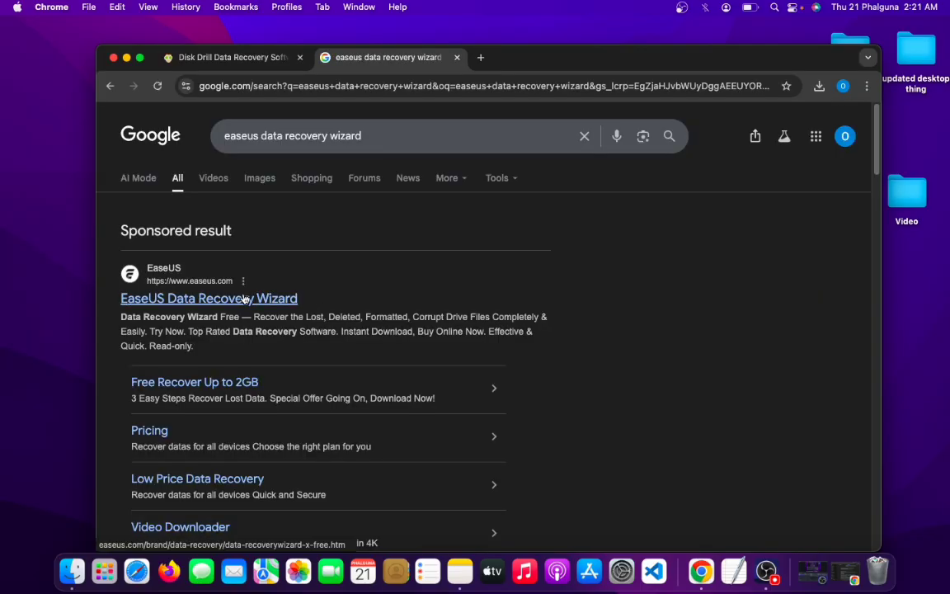
{"action": "left_click", "coordinate": [244, 299]}
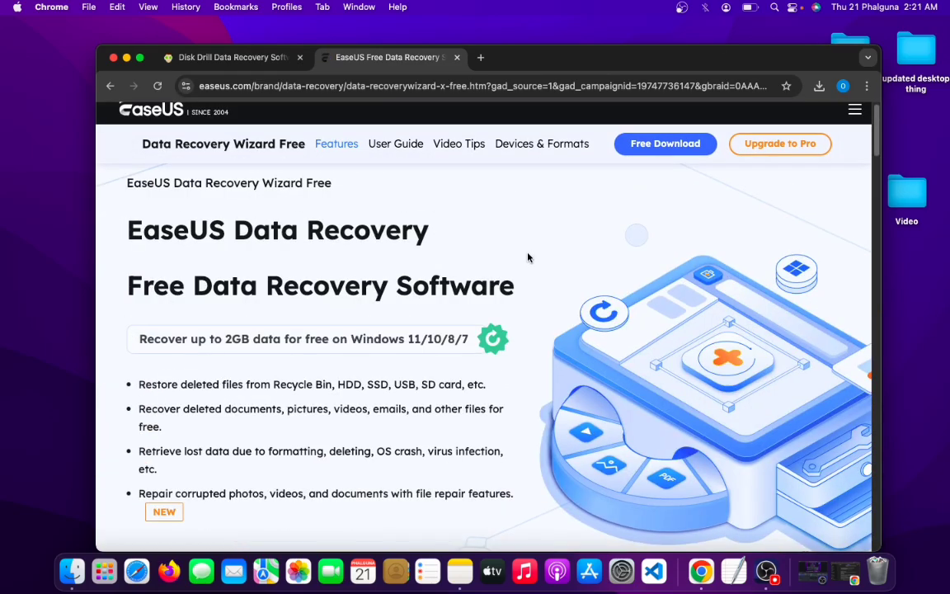
- Look through the EaseUS Data Recovery Wizard Free page, dismissing the New Year offer and the leave-page pop-up
{"action": "scroll", "coordinate": [527, 258], "scroll_direction": "down", "scroll_amount": 3}
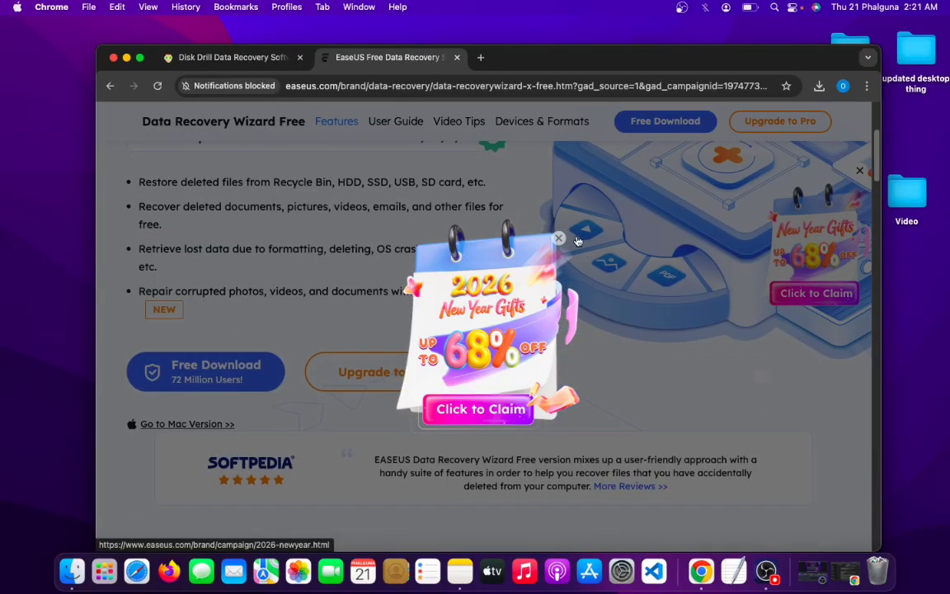
{"action": "left_click", "coordinate": [558, 238]}
{"action": "scroll", "coordinate": [565, 181], "scroll_direction": "down", "scroll_amount": 3}
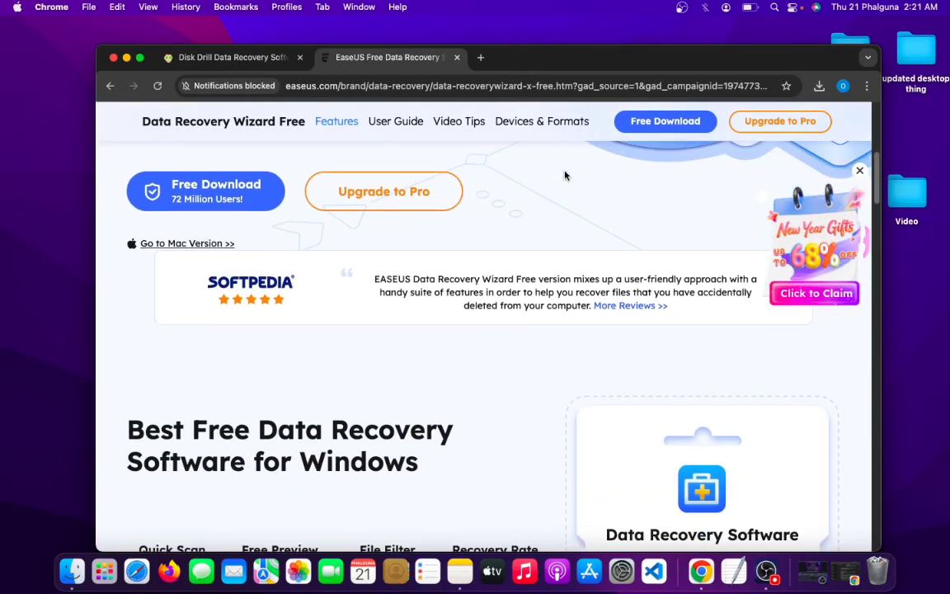
{"action": "scroll", "coordinate": [564, 175], "scroll_direction": "down", "scroll_amount": 4}
{"action": "scroll", "coordinate": [426, 208], "scroll_direction": "up", "scroll_amount": 5}
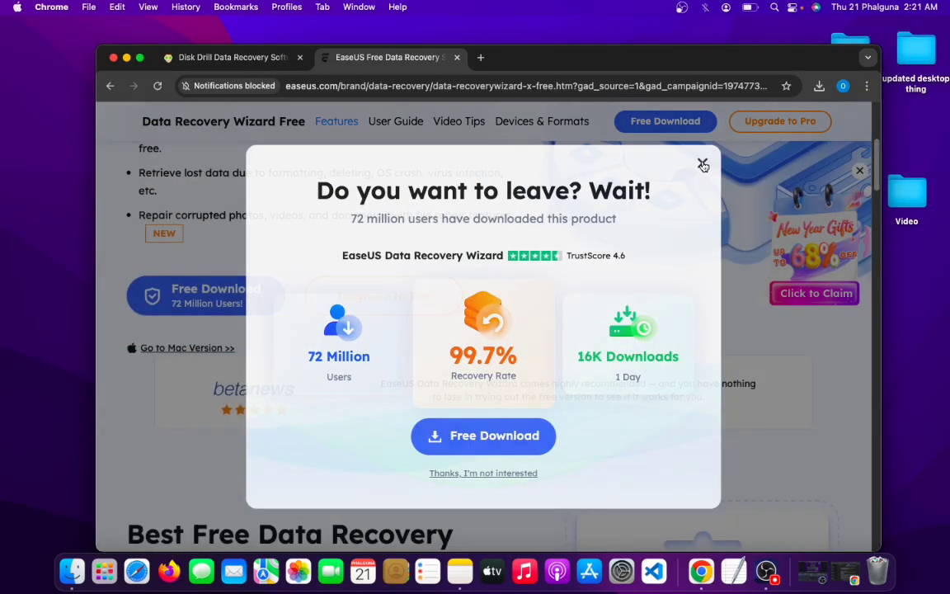
{"action": "left_click", "coordinate": [702, 163]}
{"action": "scroll", "coordinate": [468, 283], "scroll_direction": "up", "scroll_amount": 5}
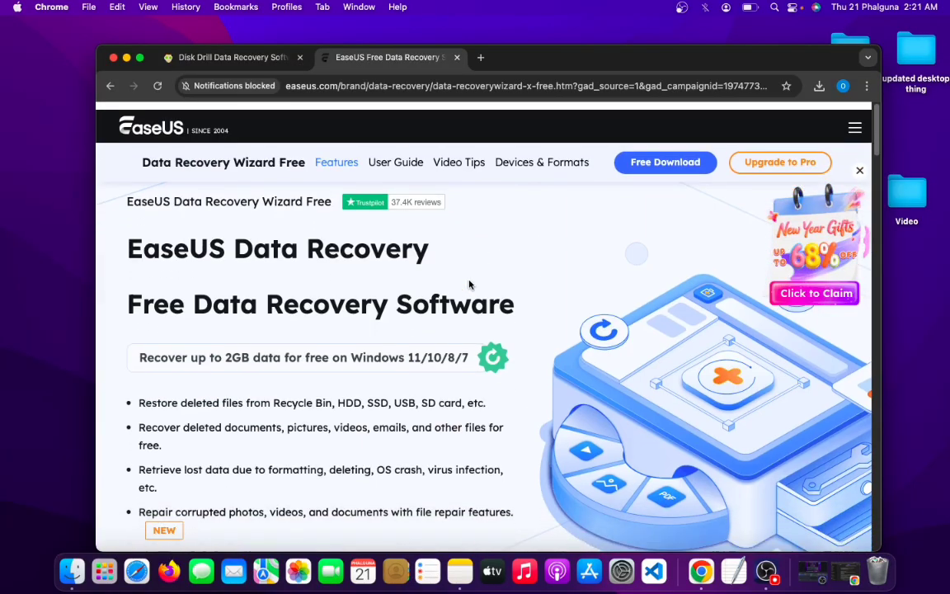
- Search Google for "stellar data recovery" in a new tab and open the sponsored Stellar Data Recovery result
{"action": "left_click", "coordinate": [478, 57]}
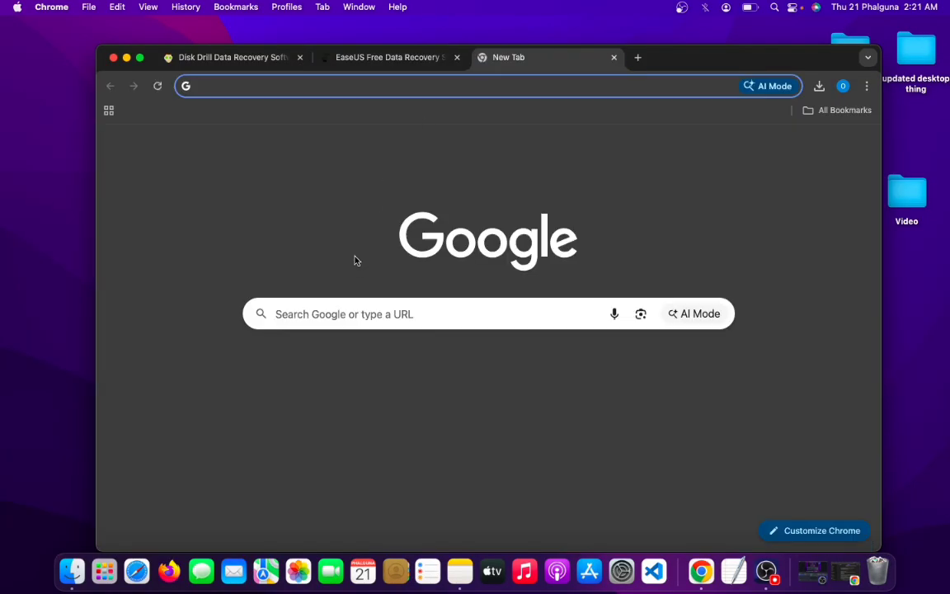
{"action": "left_click", "coordinate": [345, 314]}
{"action": "type", "text": "s"}
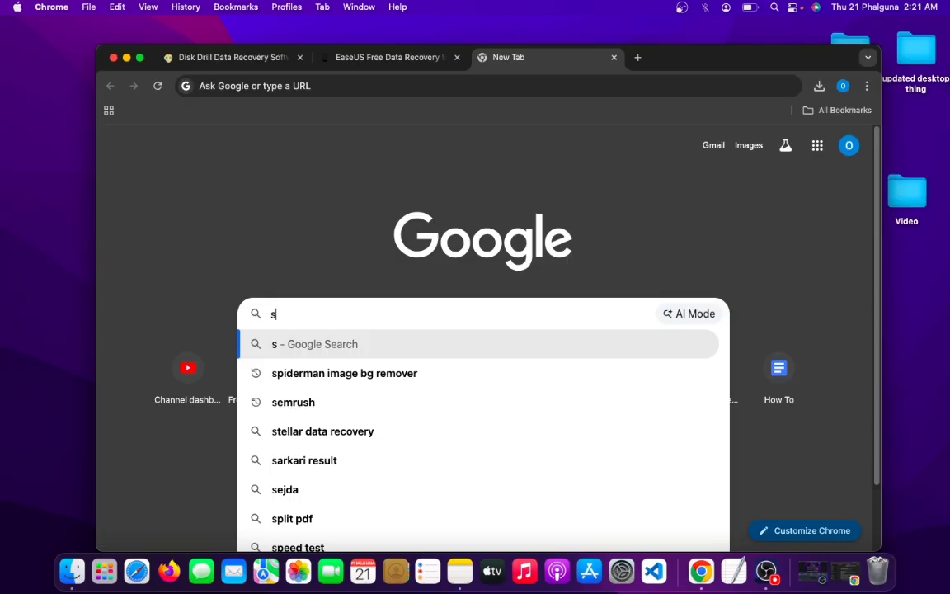
{"action": "type", "text": "tel"}
{"action": "key", "text": "Down"}
{"action": "key", "text": "Down"}
{"action": "key", "text": "Return"}
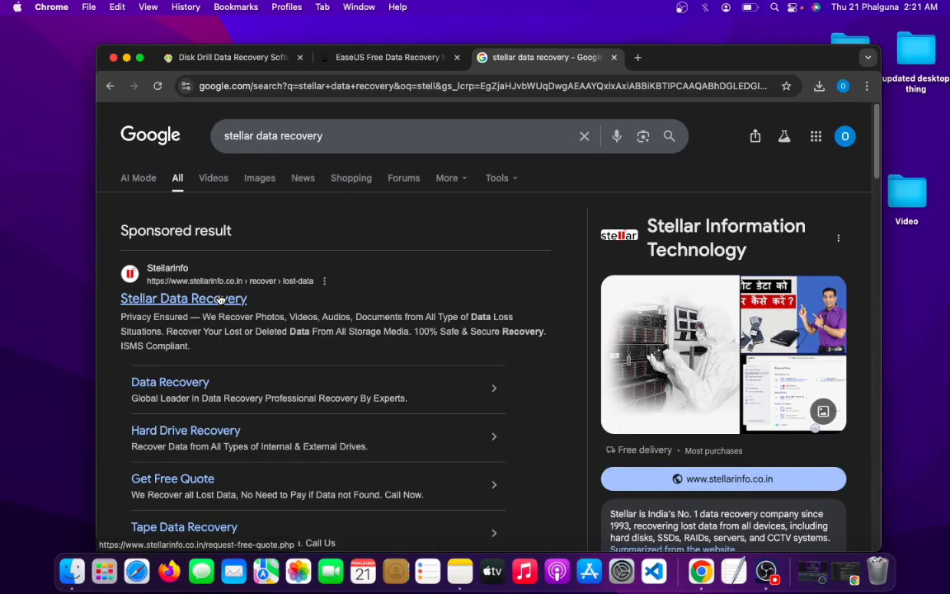
{"action": "left_click", "coordinate": [221, 300]}
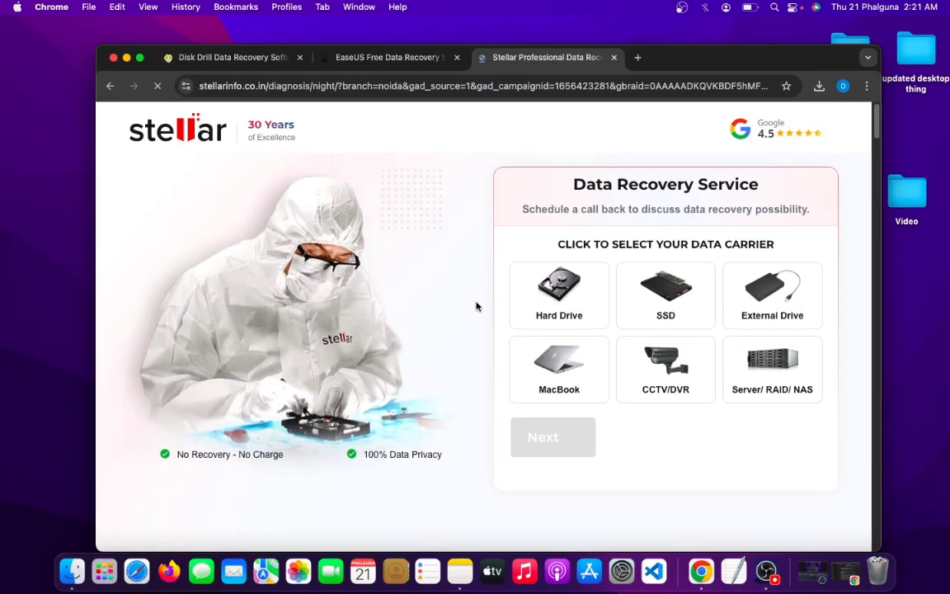
- Look over Stellar's Data Recovery Service page, return to the search results and view the sponsored Stellar links
{"action": "scroll", "coordinate": [476, 307], "scroll_direction": "down", "scroll_amount": 10}
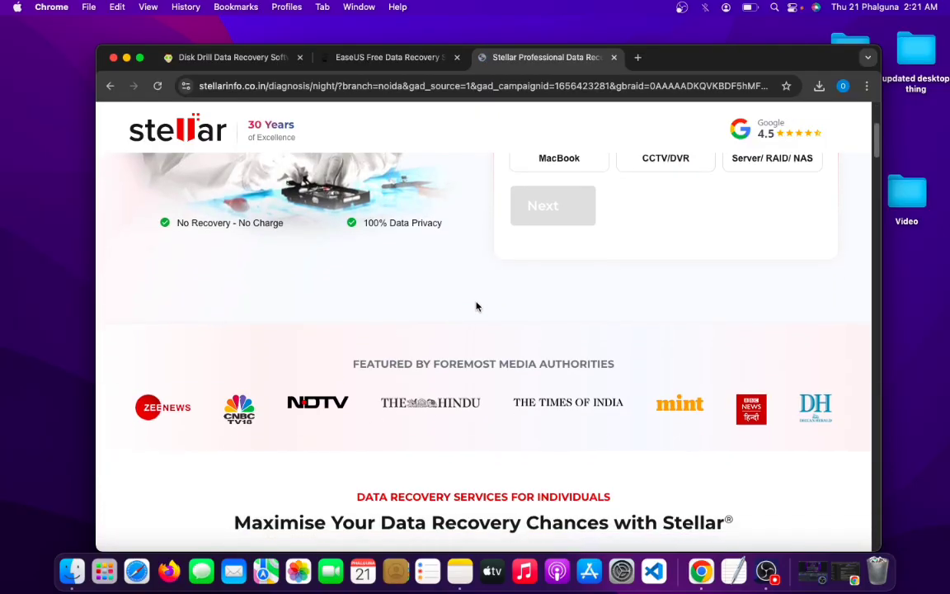
{"action": "scroll", "coordinate": [475, 303], "scroll_direction": "up", "scroll_amount": 10}
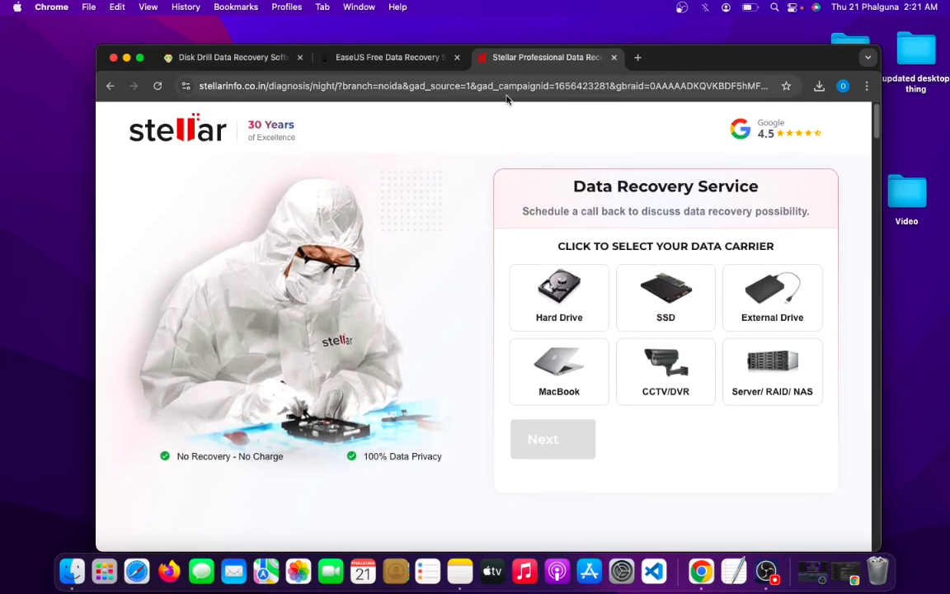
{"action": "left_click", "coordinate": [109, 86]}
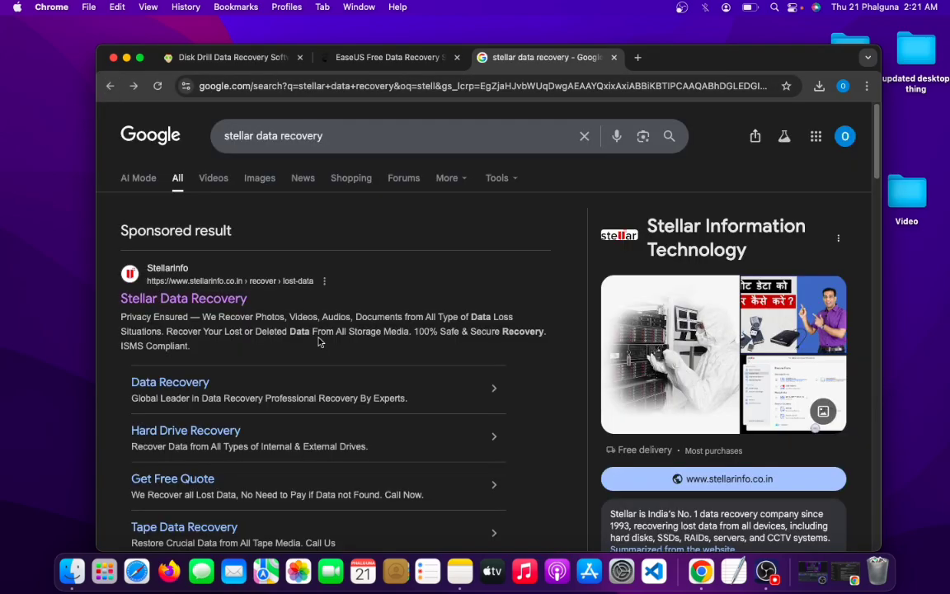
{"action": "scroll", "coordinate": [318, 339], "scroll_direction": "down", "scroll_amount": 2}
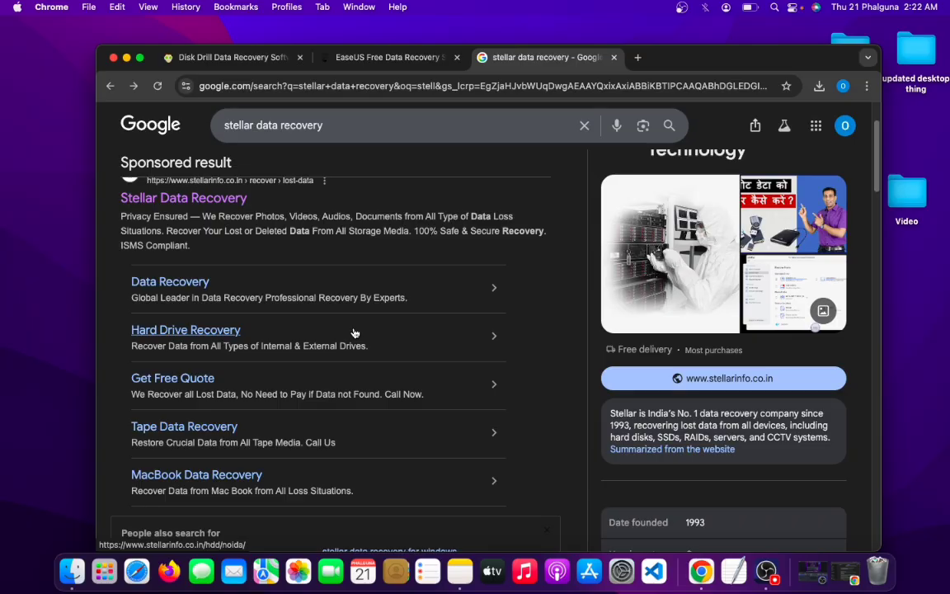
- Revisit the open Disk Drill and EaseUS pages to compare the recovery tools, and shift the browser window slightly
{"action": "left_click", "coordinate": [216, 59]}
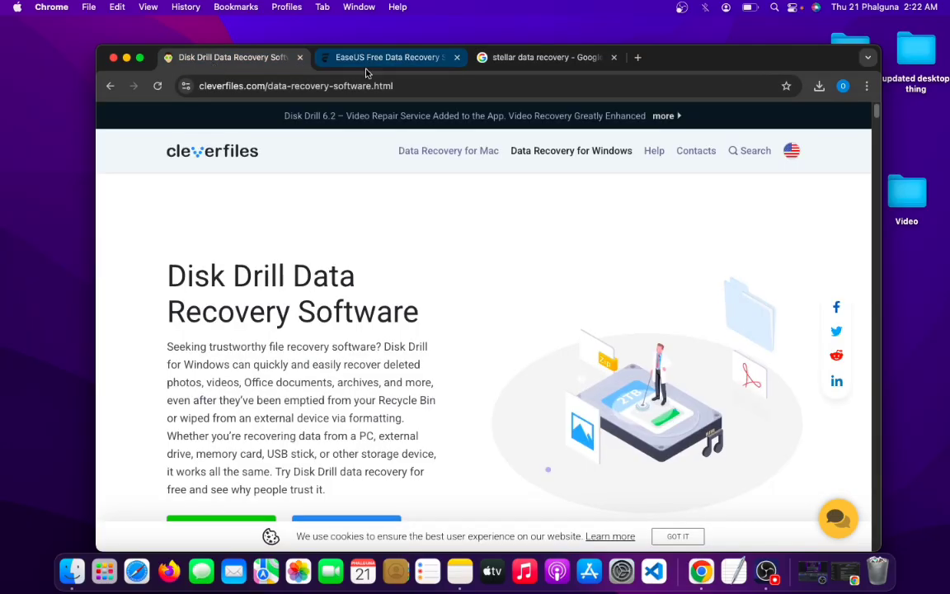
{"action": "left_click", "coordinate": [367, 65]}
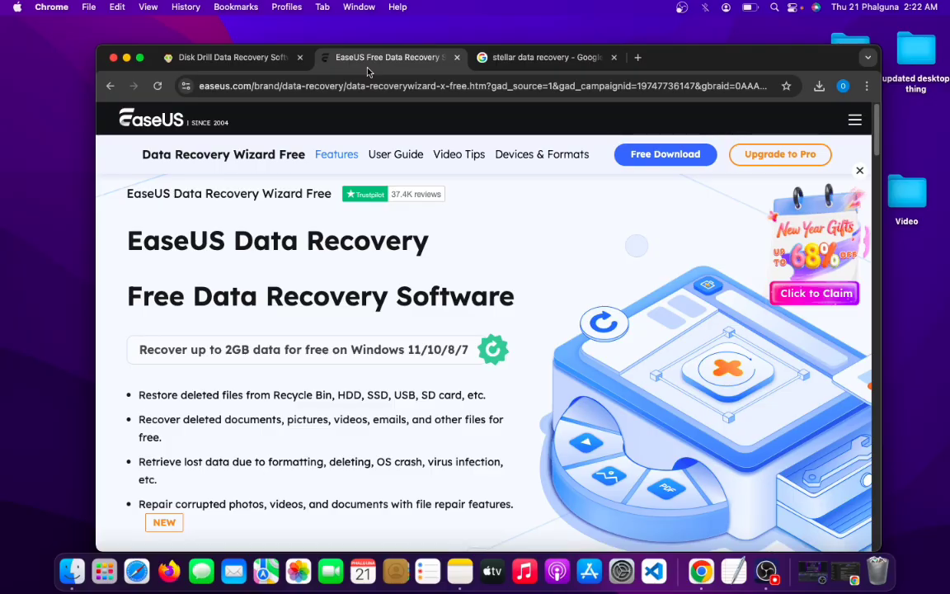
{"action": "scroll", "coordinate": [478, 322], "scroll_direction": "down", "scroll_amount": 1}
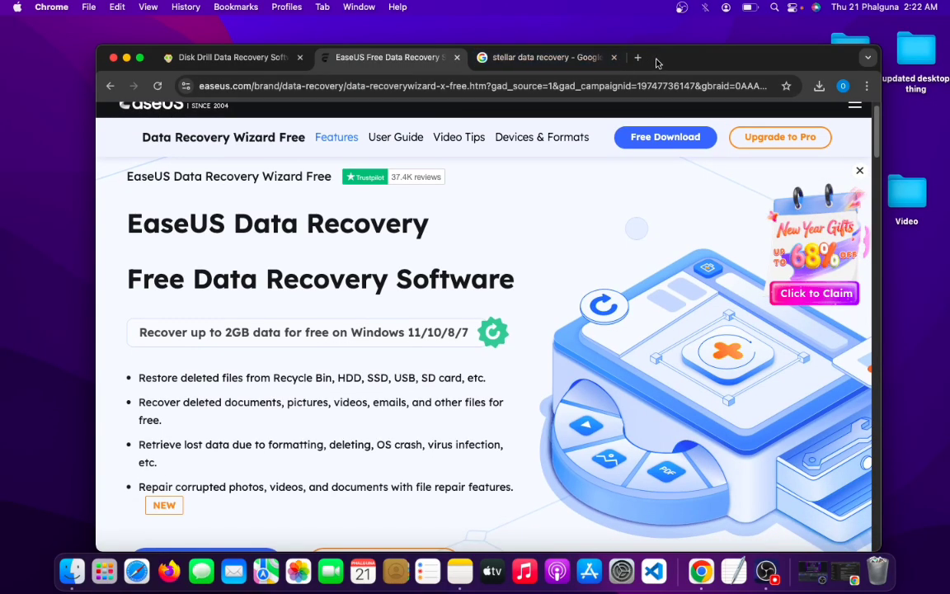
{"action": "left_click_drag", "start_coordinate": [657, 63], "coordinate": [646, 52]}
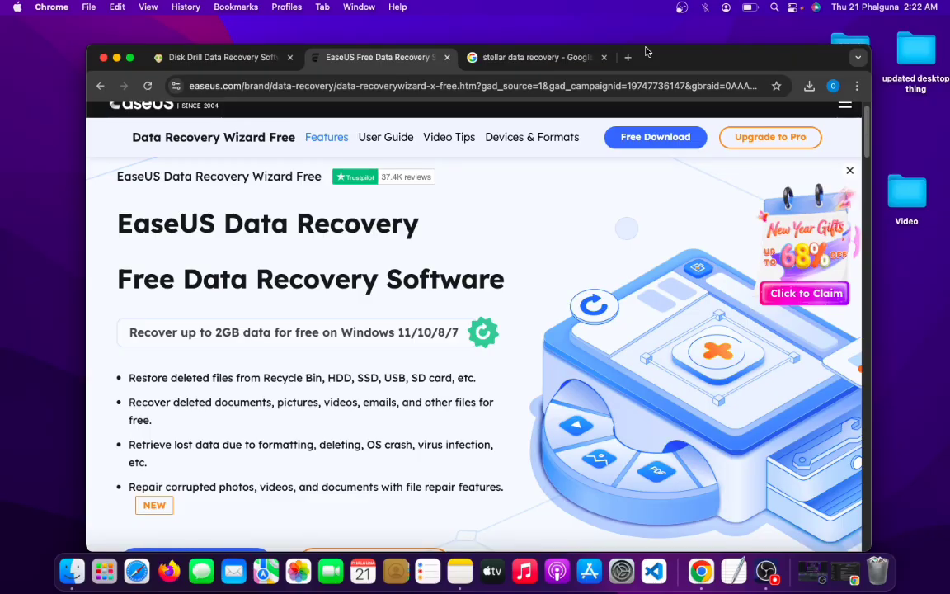
- Open the Mac's System Preferences and return to the Chrome window
{"action": "left_click_drag", "start_coordinate": [698, 56], "coordinate": [695, 56]}
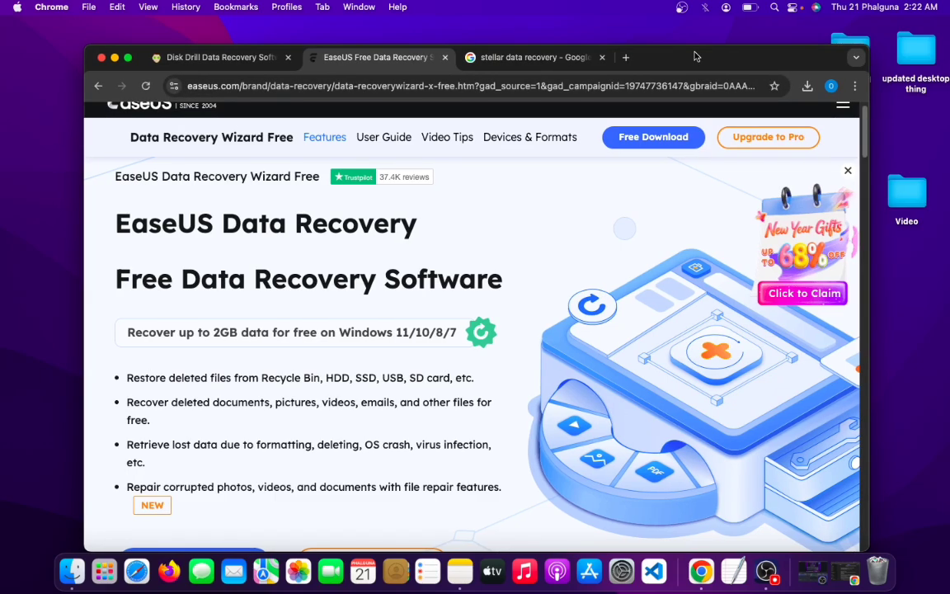
{"action": "left_click", "coordinate": [3, 7]}
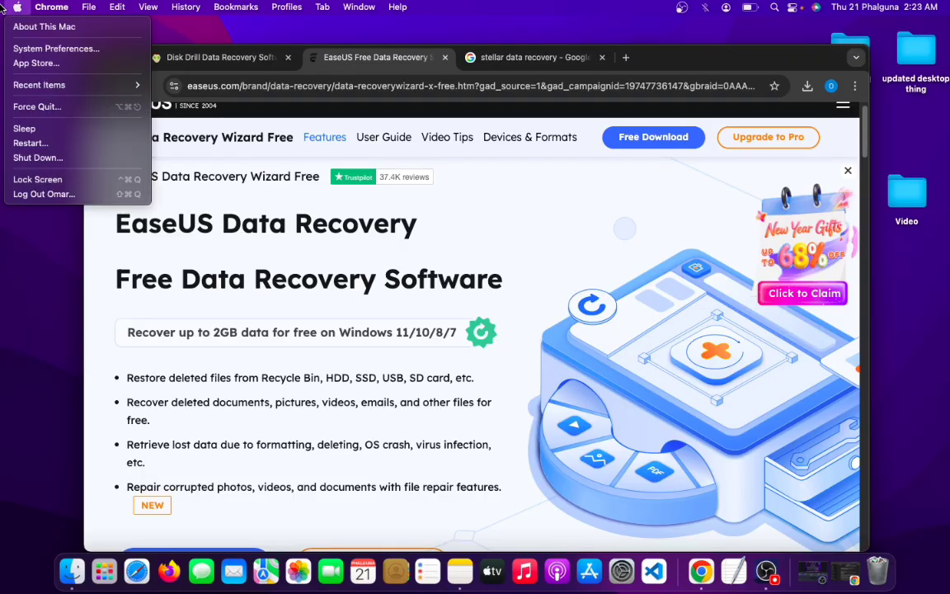
{"action": "left_click", "coordinate": [43, 51]}
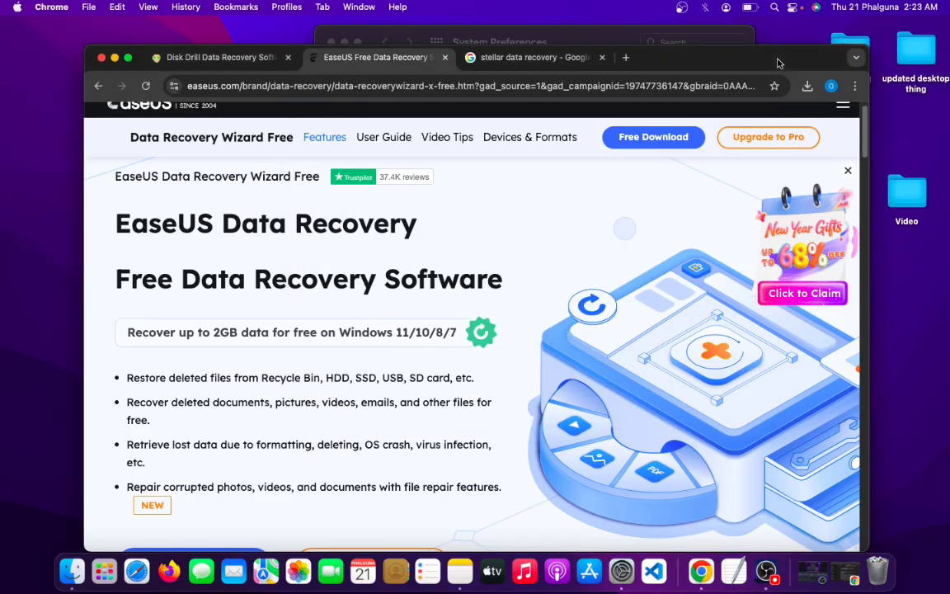
{"action": "left_click", "coordinate": [771, 59]}
- Search Google for "icloud data recovery" in a new tab and open the iCloud Recovery result from Apple
{"action": "left_click", "coordinate": [626, 58]}
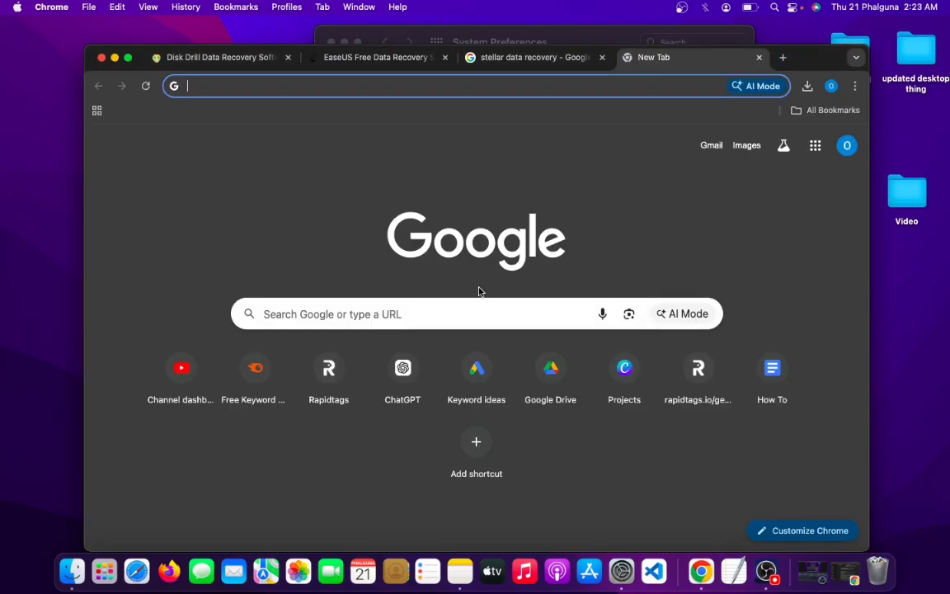
{"action": "left_click", "coordinate": [407, 314]}
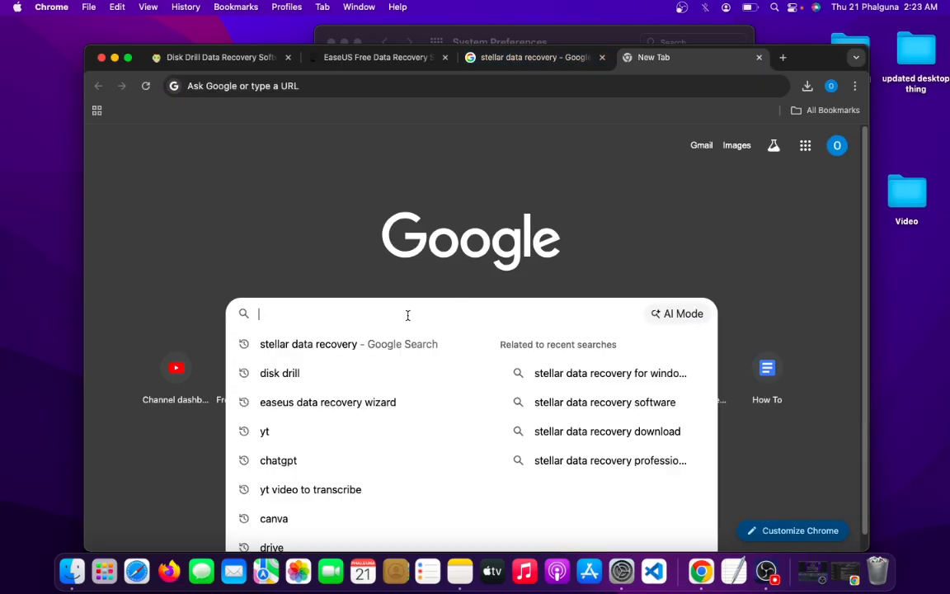
{"action": "type", "text": "iclou"}
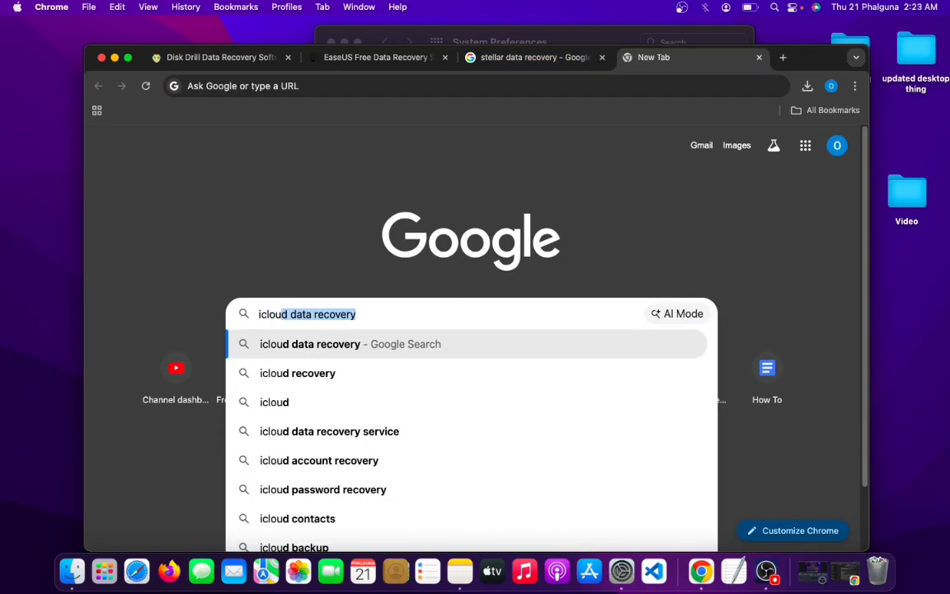
{"action": "key", "text": "Return"}
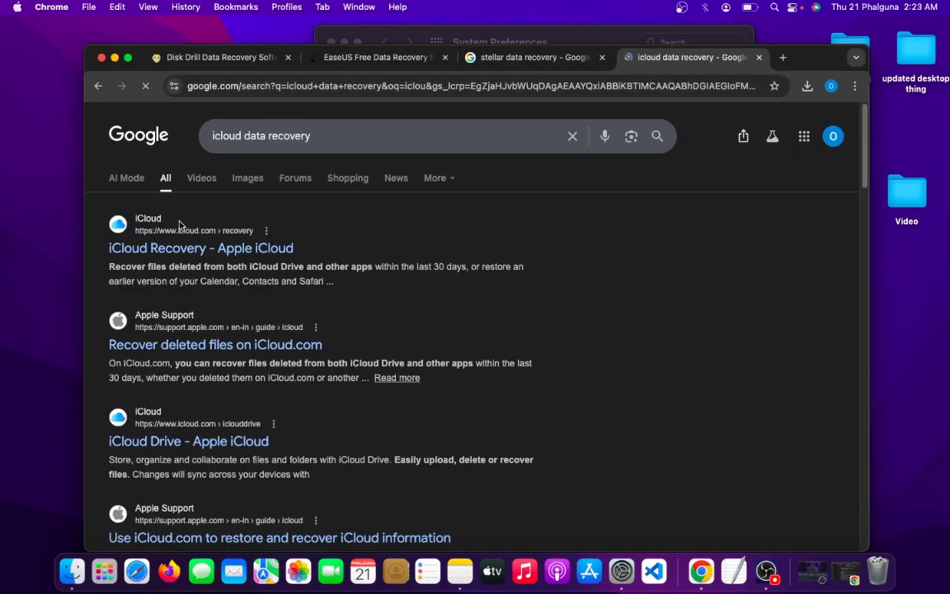
{"action": "left_click", "coordinate": [162, 250]}
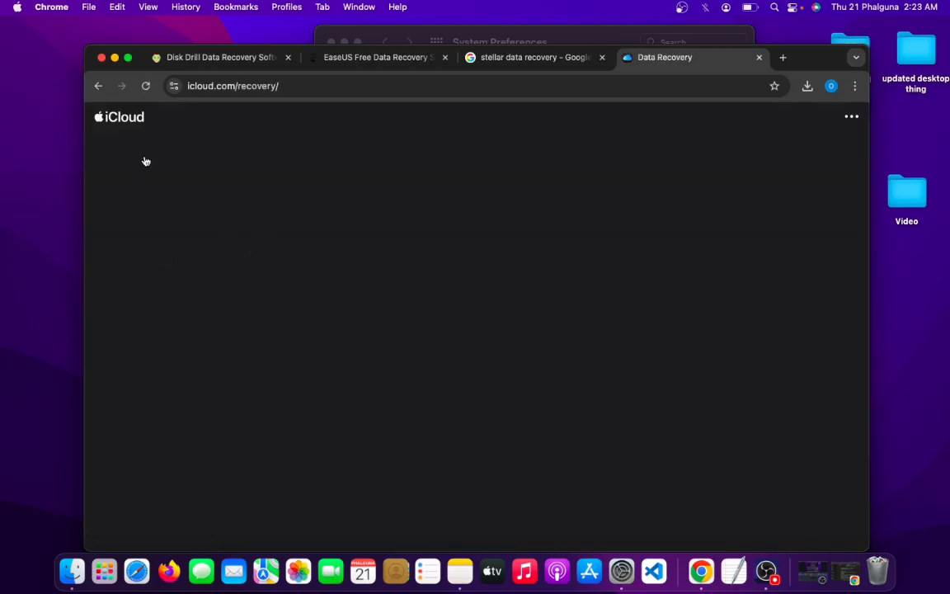